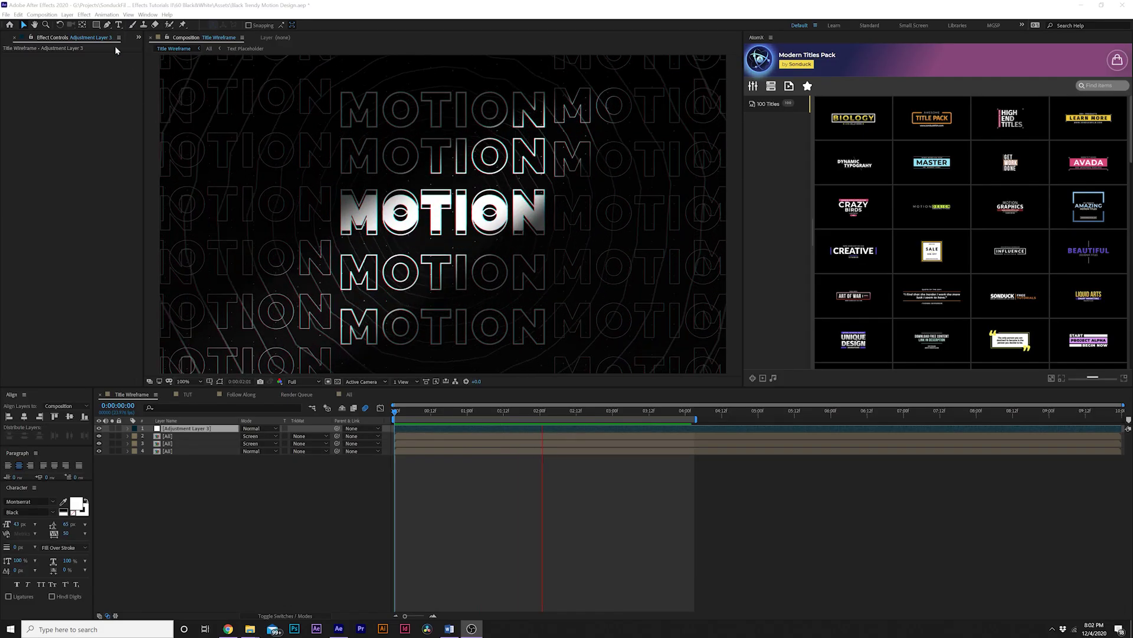
- Apply Distort > CC Lens to Adjustment Layer 3 and preview the distorted MOTION title
left_click(84, 14)
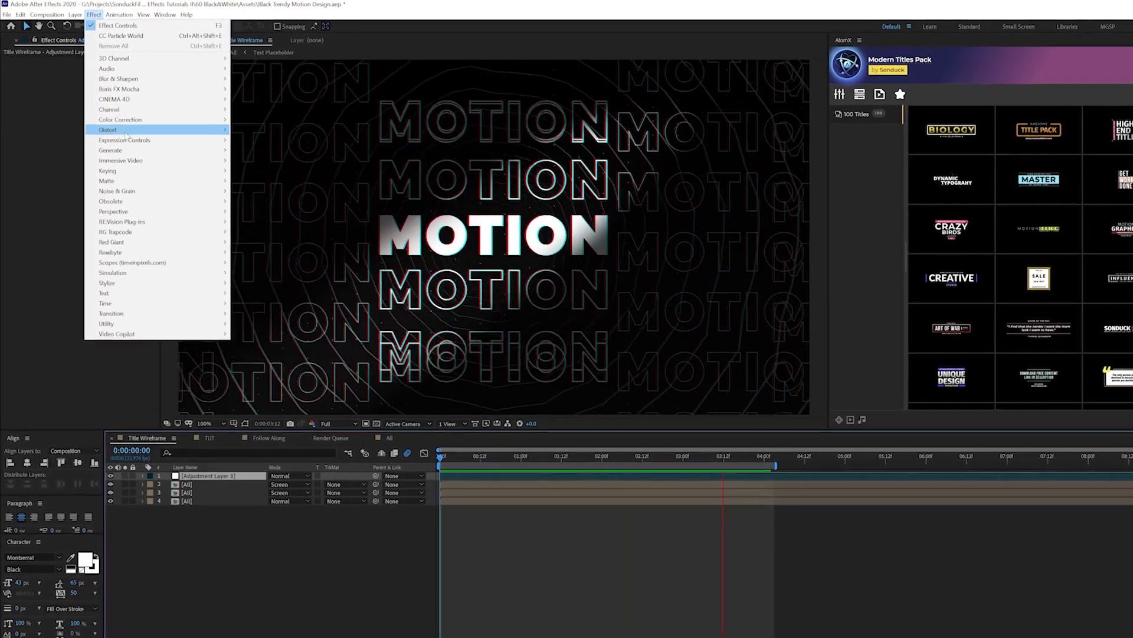
mouse_move(125, 135)
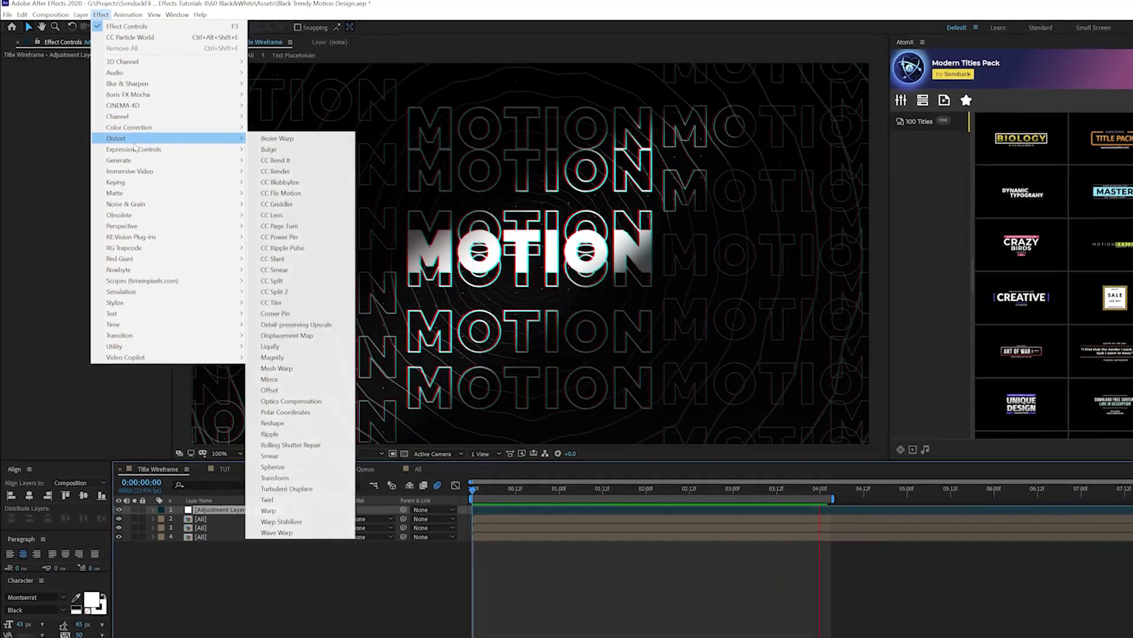
left_click(299, 229)
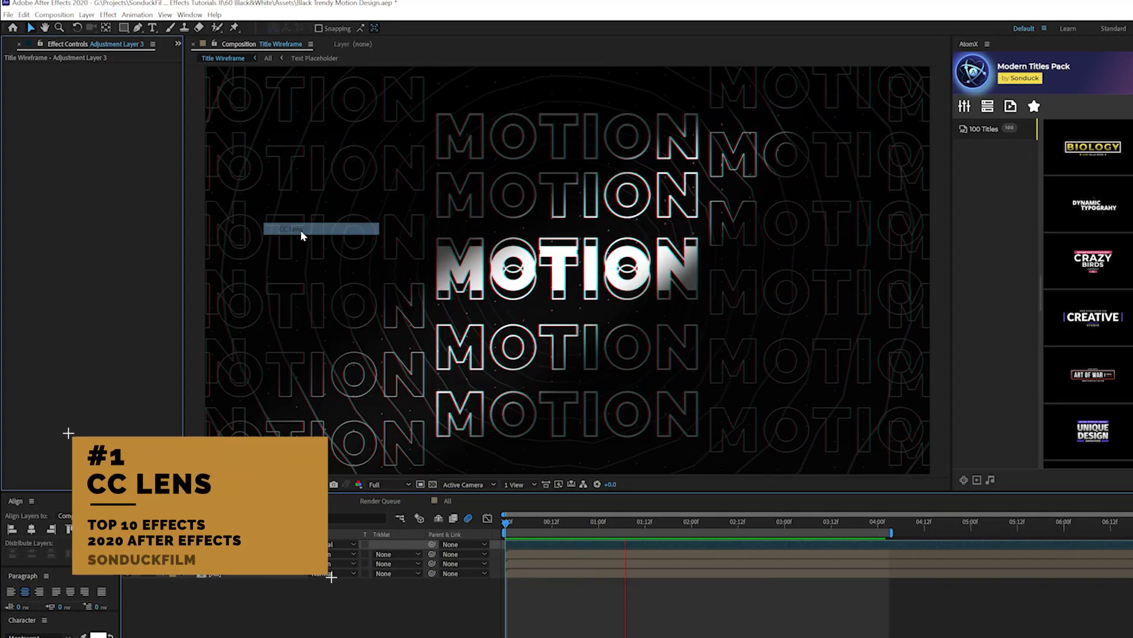
key("space")
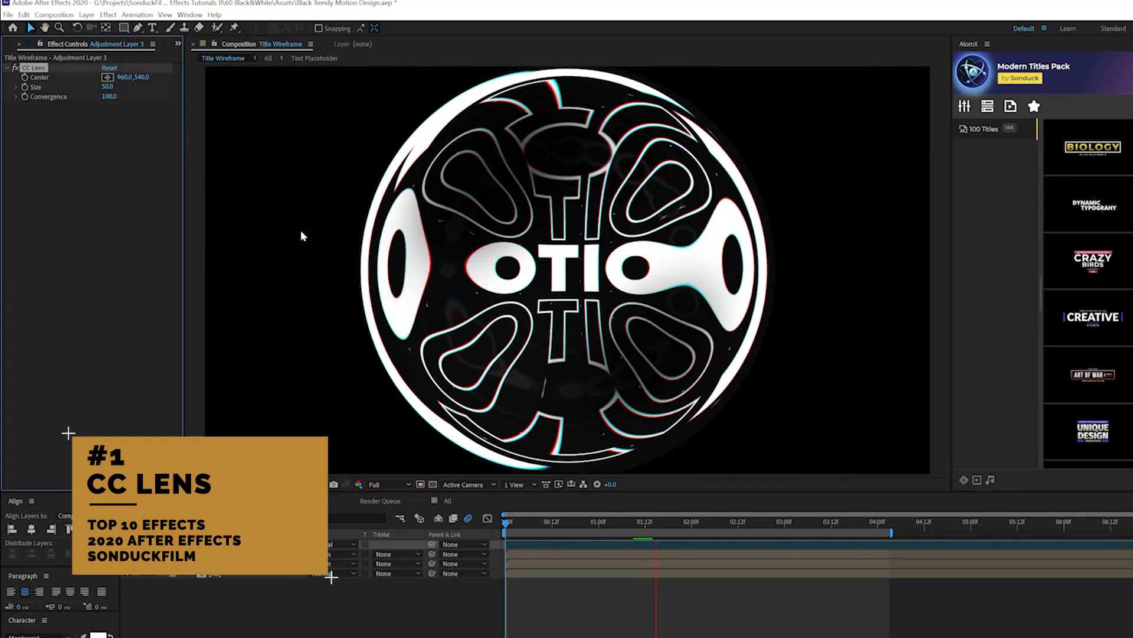
- Scrub the CC Lens Size from 50 past 200 until the lens fills the frame, then preview
left_click_drag(522, 523, 506, 523)
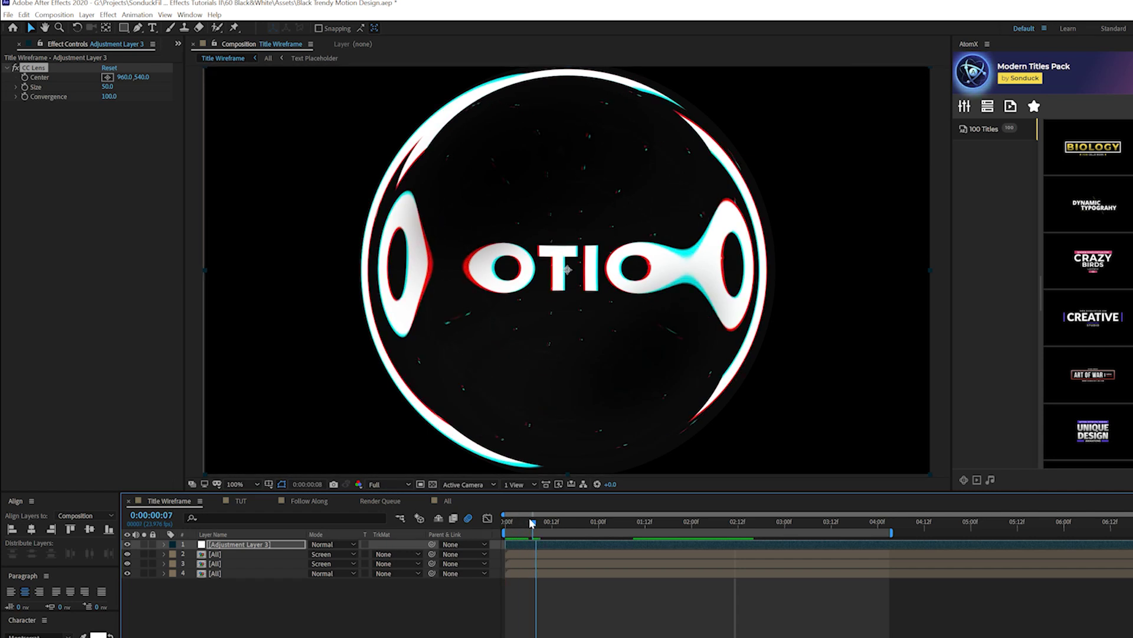
left_click(115, 125)
left_click_drag(108, 89, 160, 163)
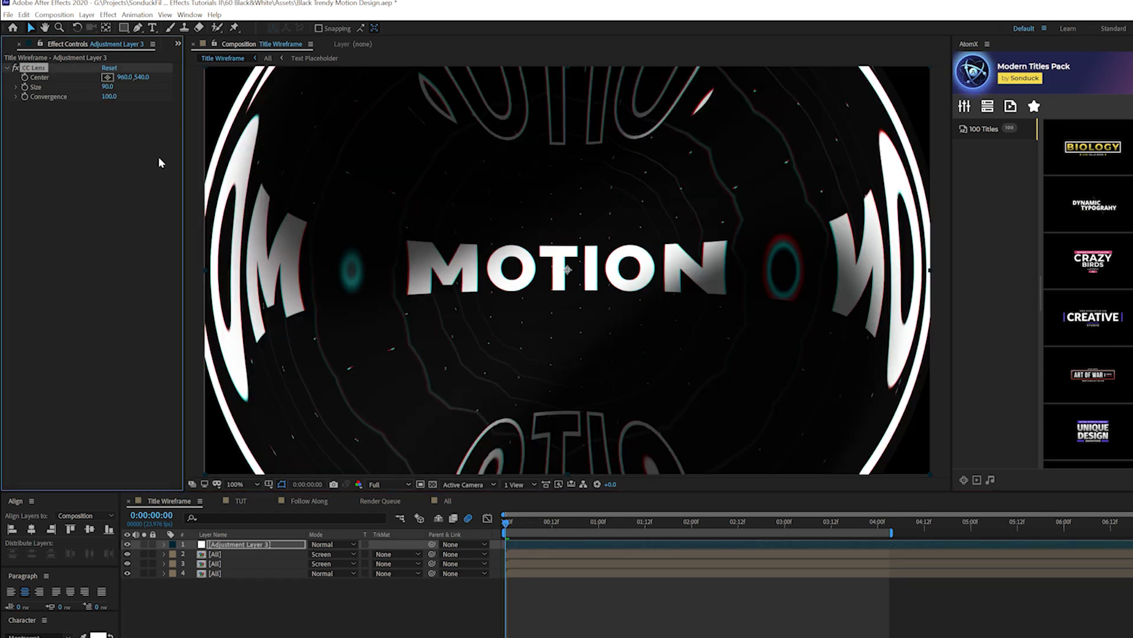
left_click_drag(530, 523, 587, 525)
left_click_drag(108, 87, 197, 93)
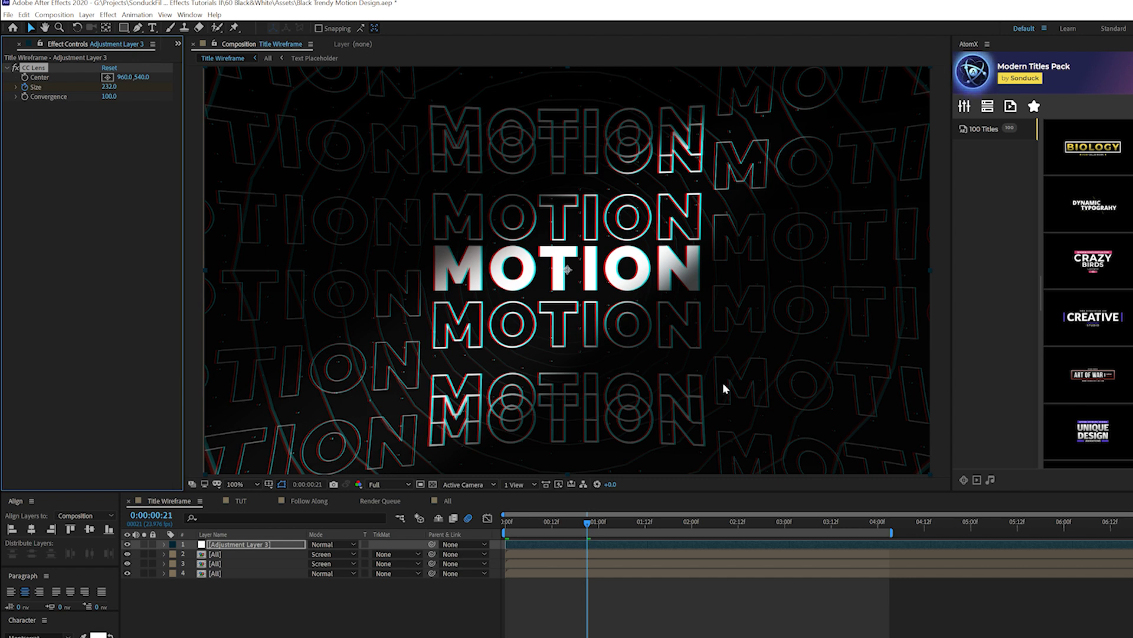
left_click_drag(551, 522, 482, 523)
key("space")
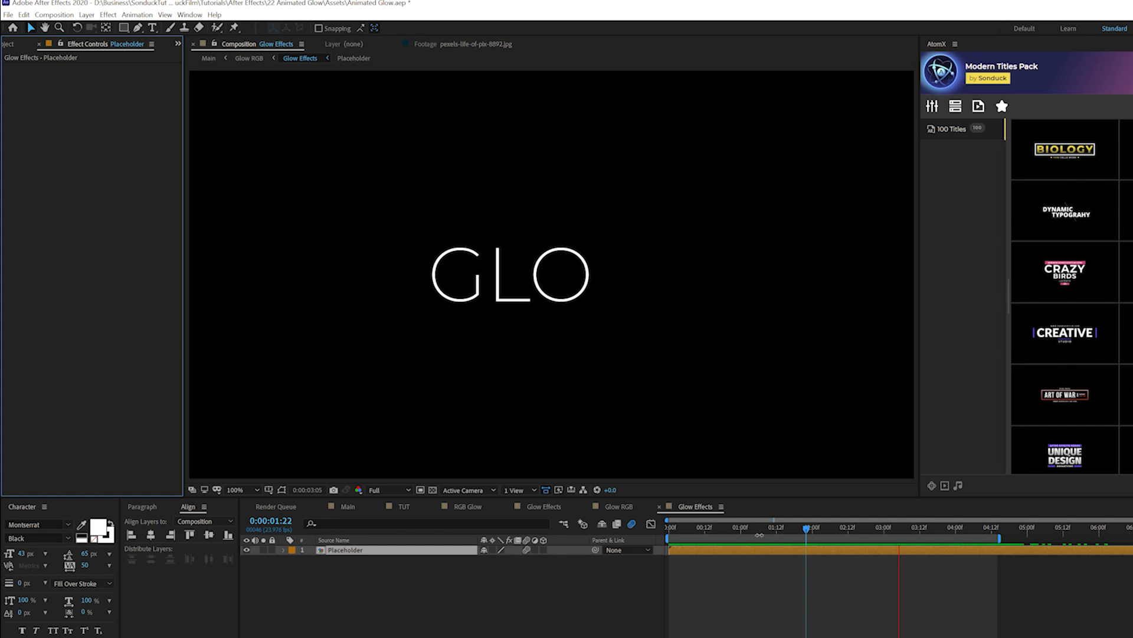
- Add a Drop Shadow to the GLOW text with a blue shadow colour and softness 20
left_click(766, 528)
left_click(108, 14)
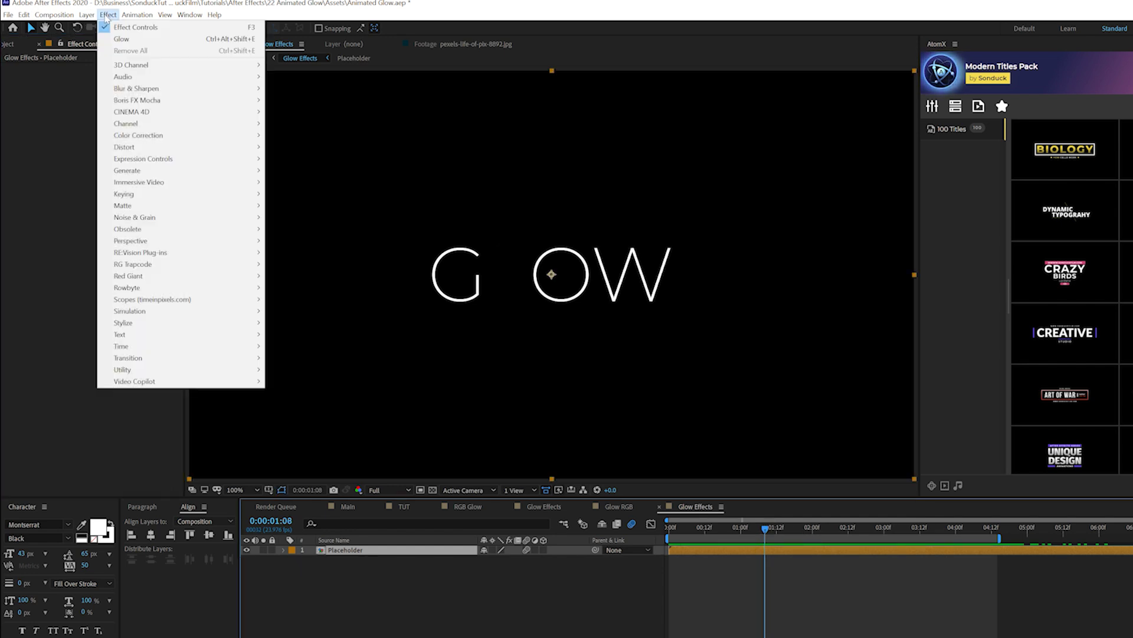
mouse_move(141, 266)
left_click(311, 333)
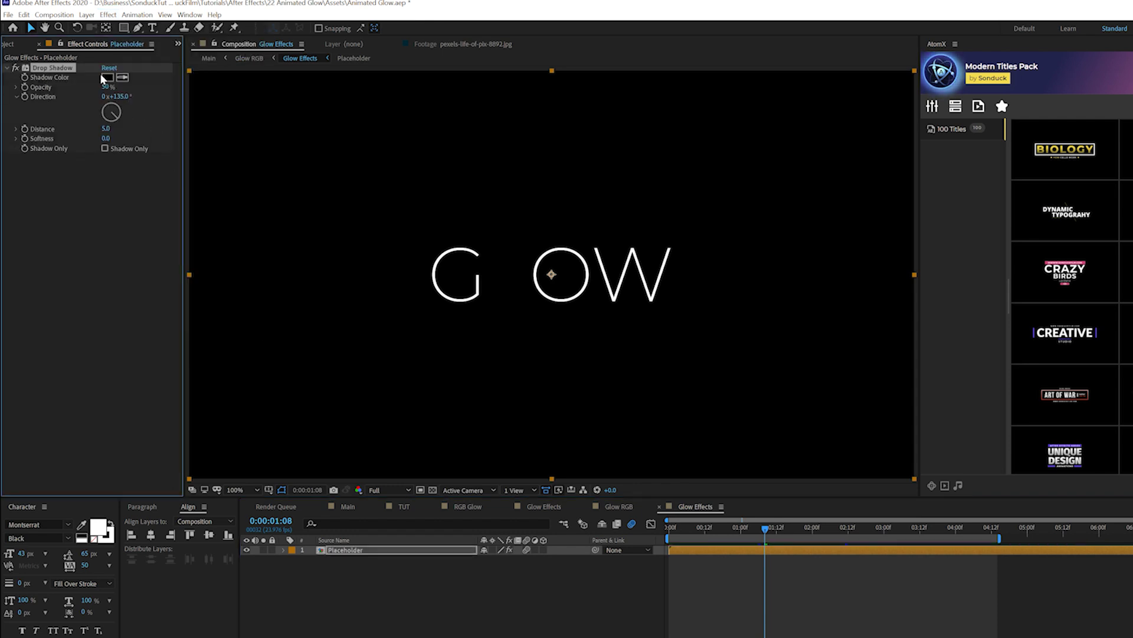
left_click(107, 77)
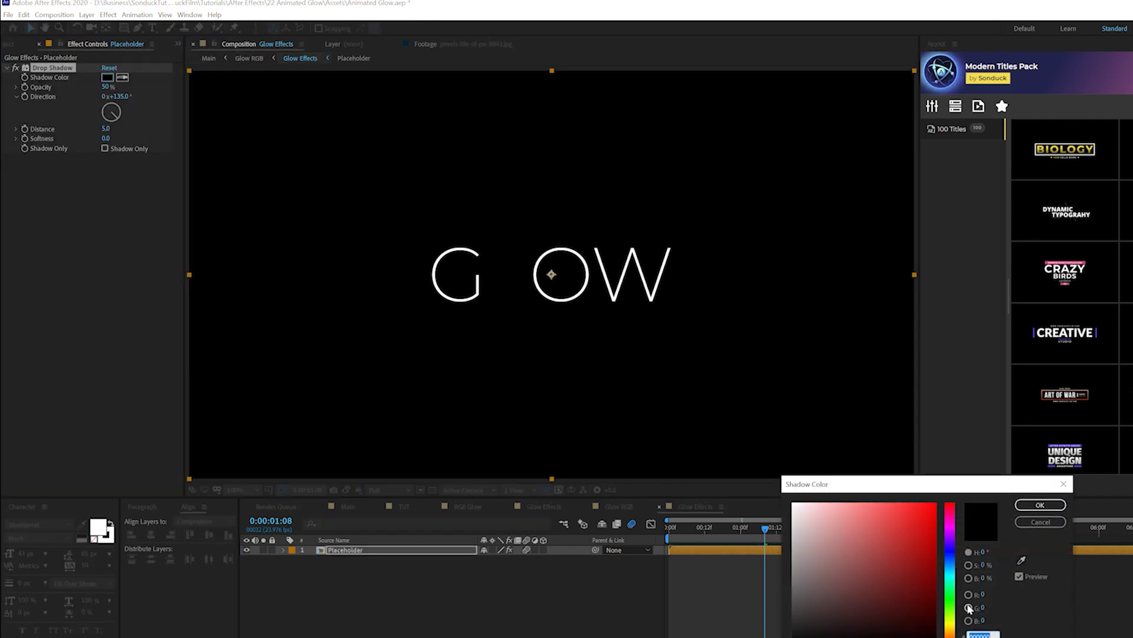
key("ctrl+v")
left_click(1040, 505)
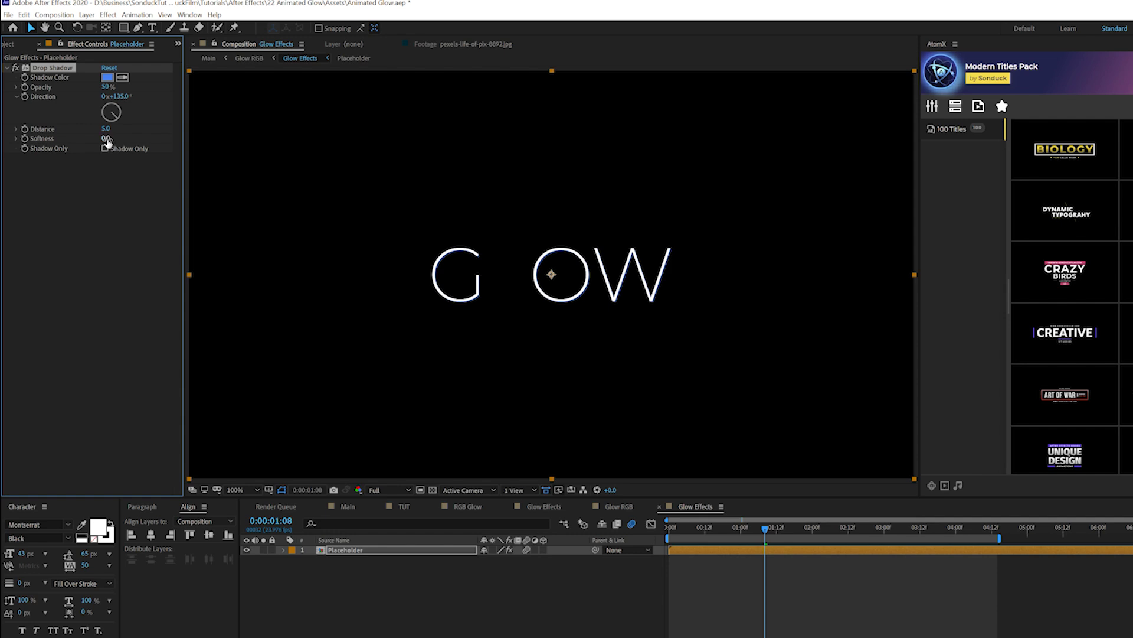
type("20")
key("Return")
- Duplicate the Drop Shadow and give Drop Shadow 2 a softness of 80
left_click(56, 68)
key("ctrl+d")
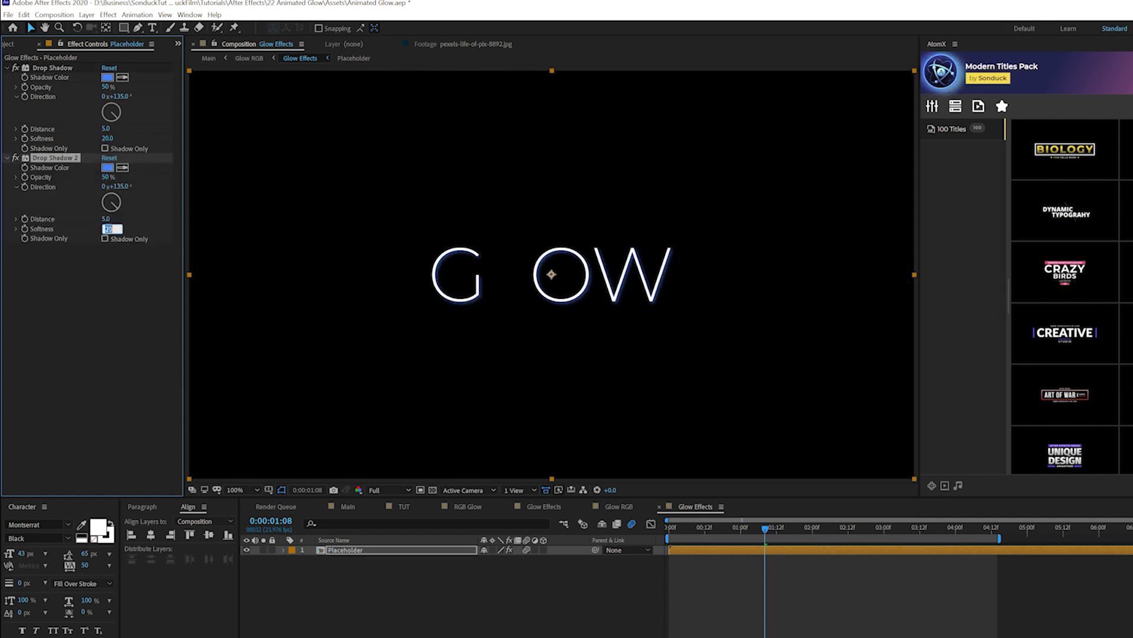
key("Return")
left_click(112, 16)
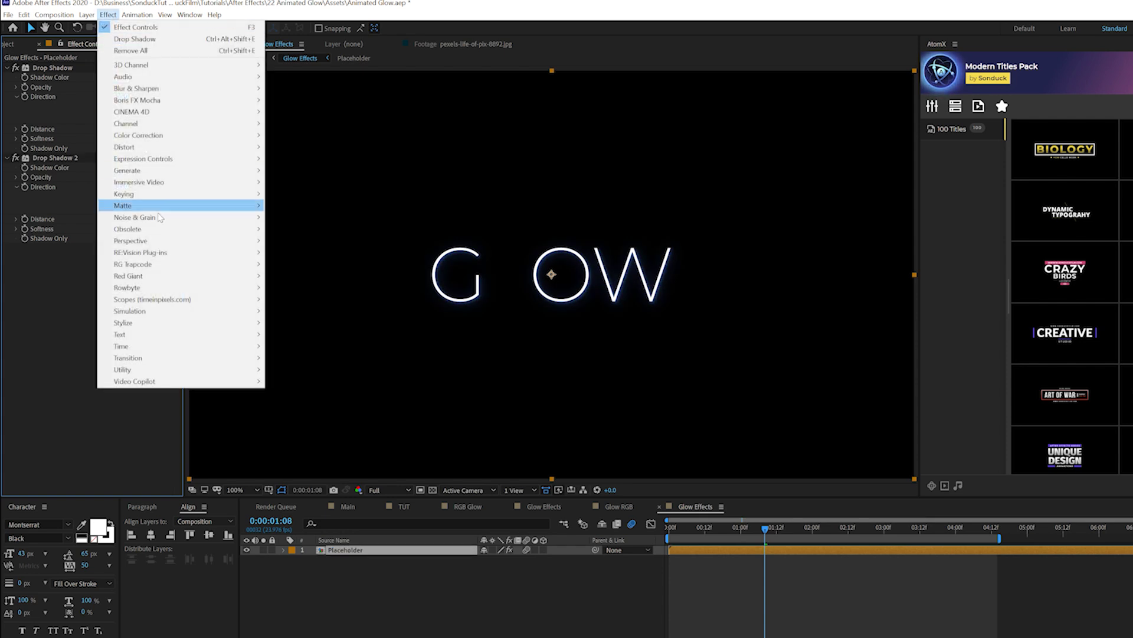
- Add a Glow to the GLOW text using A & B Colors with Sawtooth B>A looping
mouse_move(224, 323)
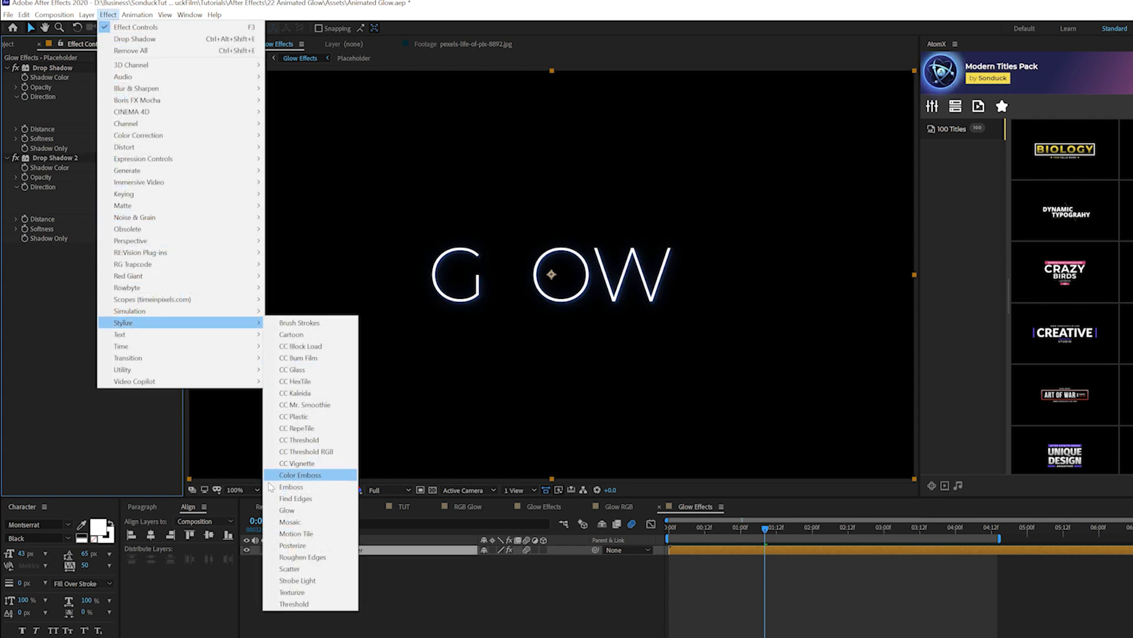
left_click(286, 510)
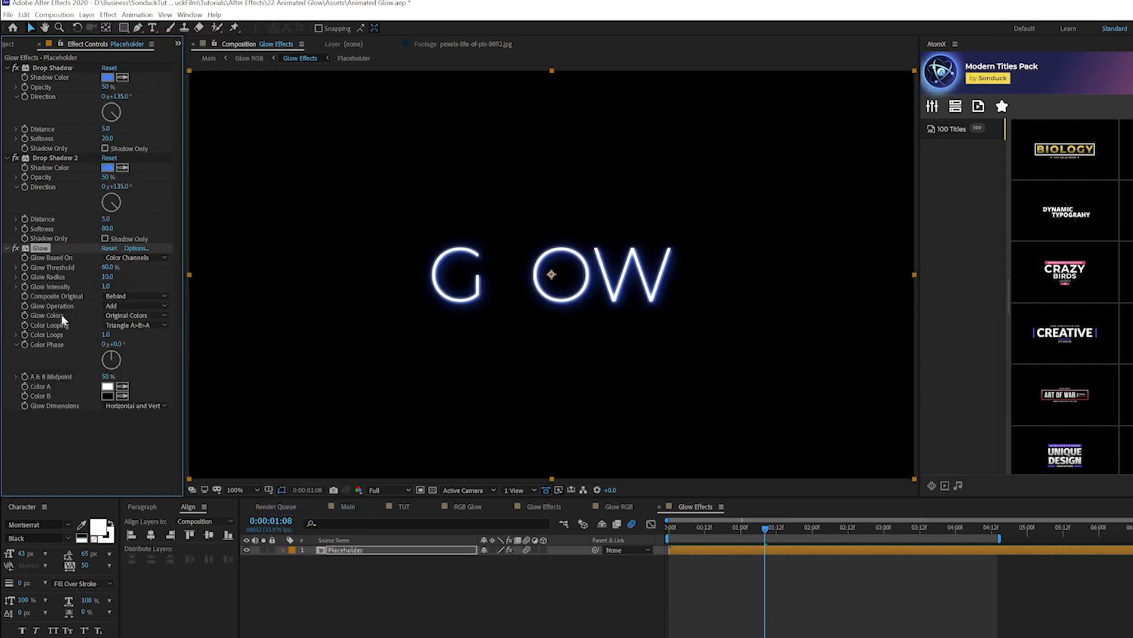
left_click(136, 315)
left_click(121, 331)
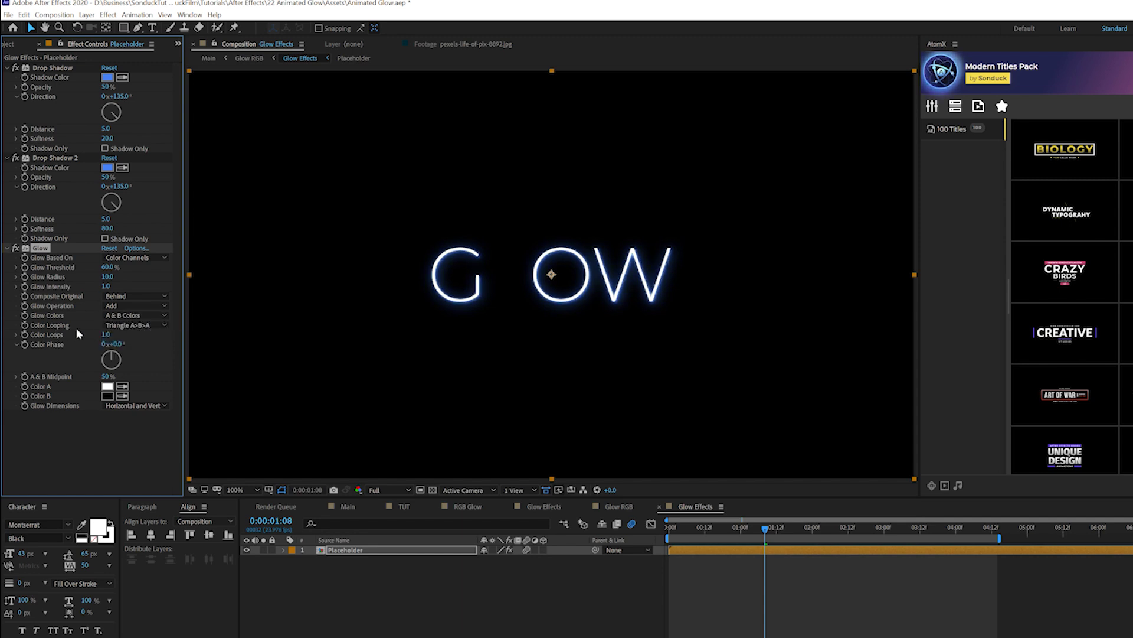
left_click(132, 326)
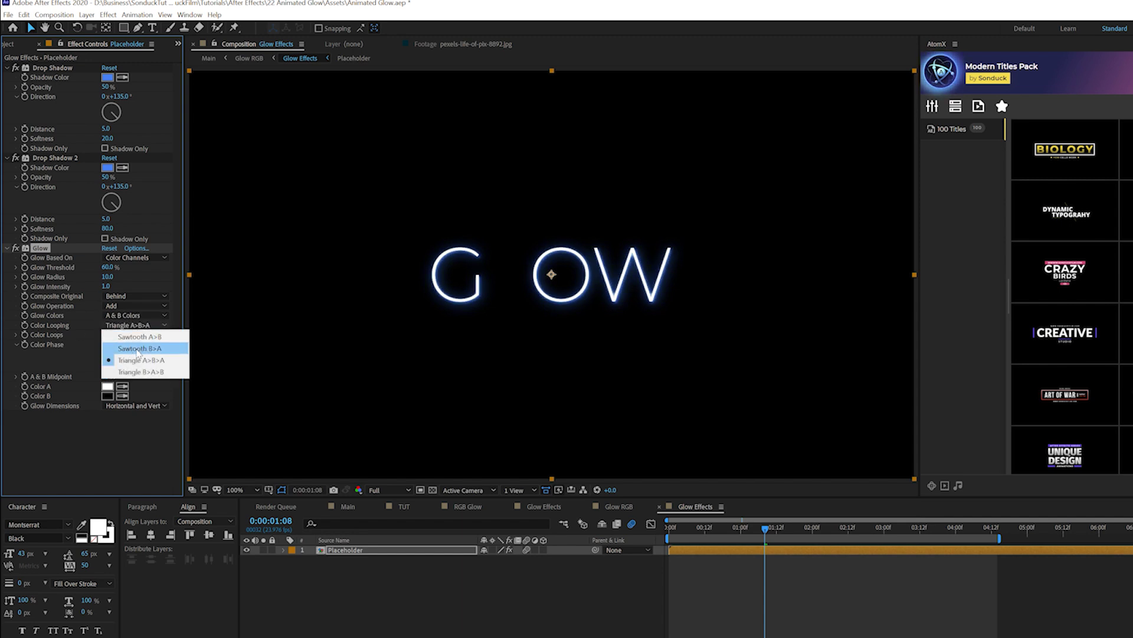
left_click(137, 349)
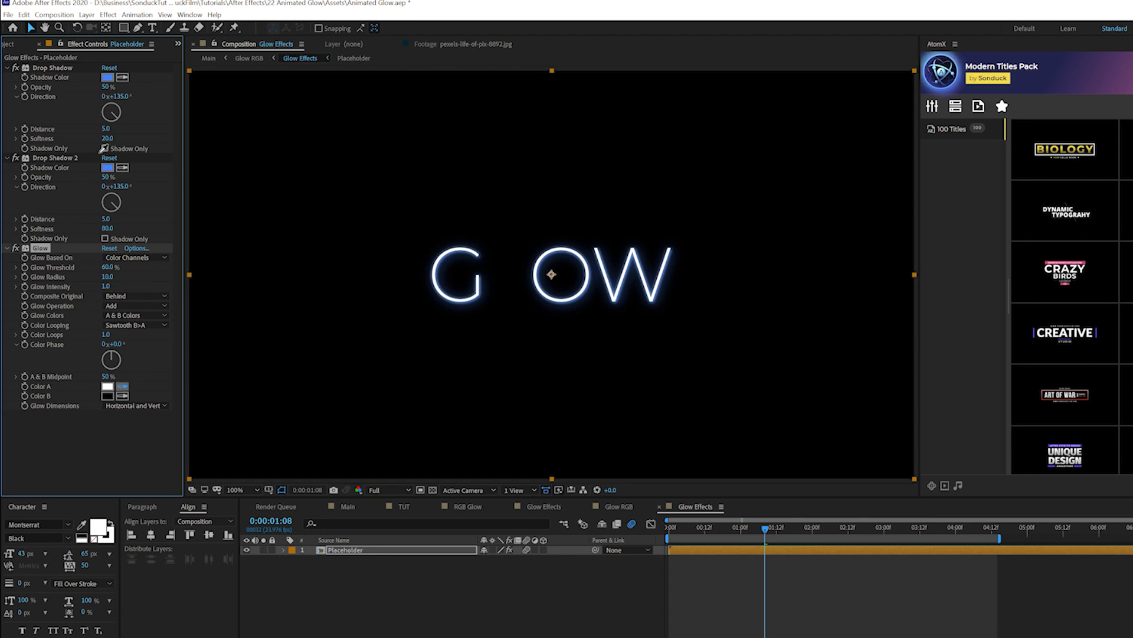
- Set the glow's Color A to the blue shadow colour and Intensity to 2.5
left_click(107, 167)
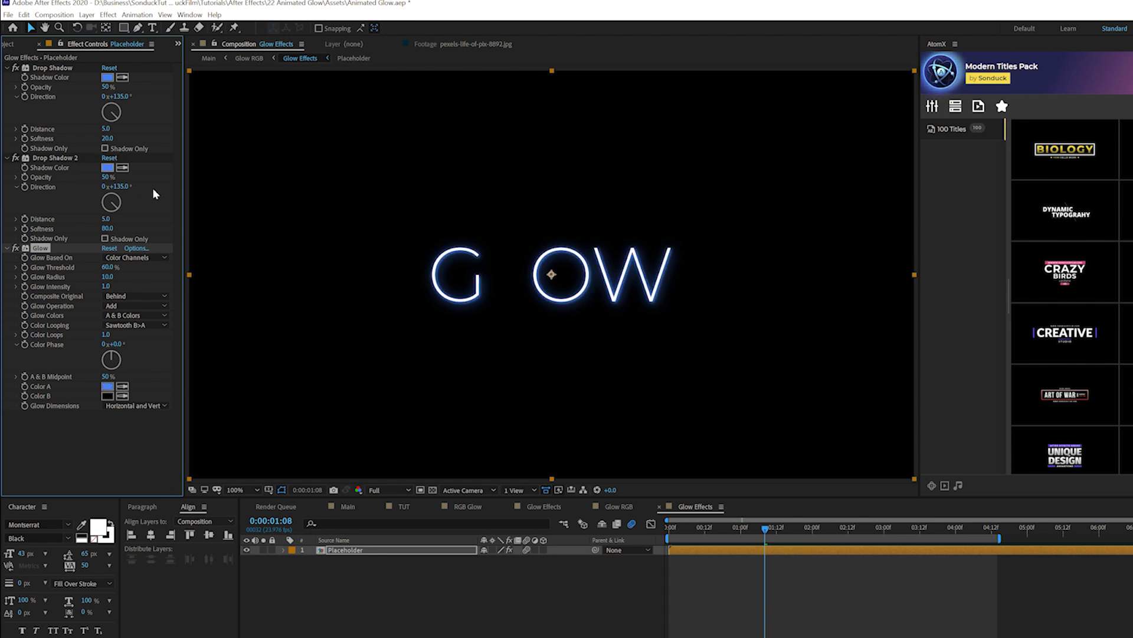
left_click(106, 286)
type("2")
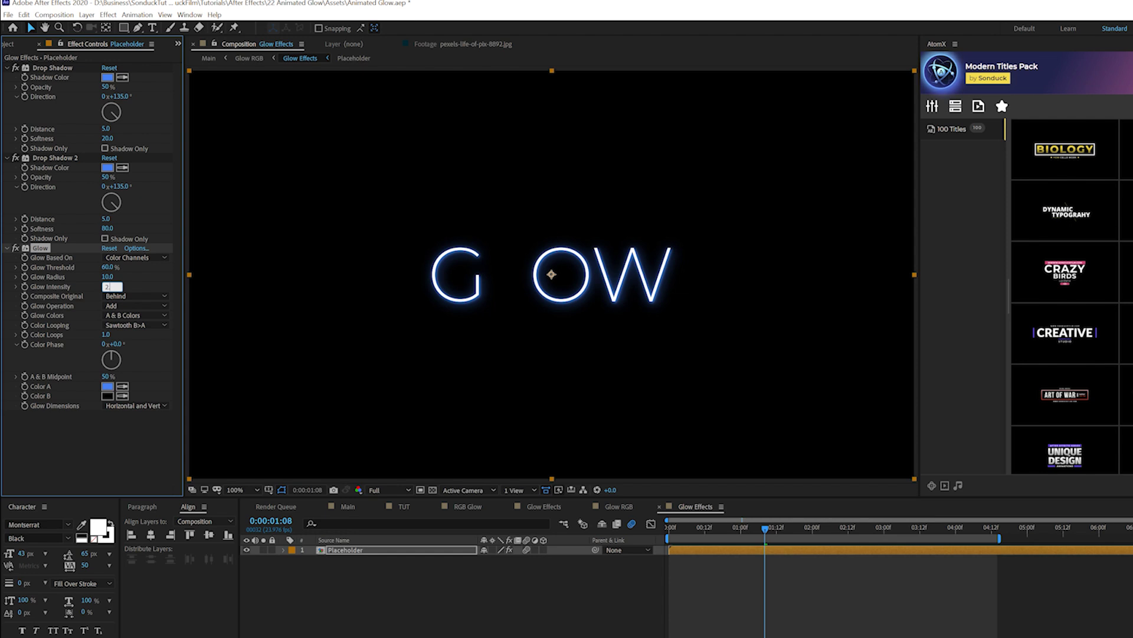
type(".5")
key("Return")
- Duplicate the glow with Radius 100, then duplicate again into a reset Glow 3
key("ctrl+d")
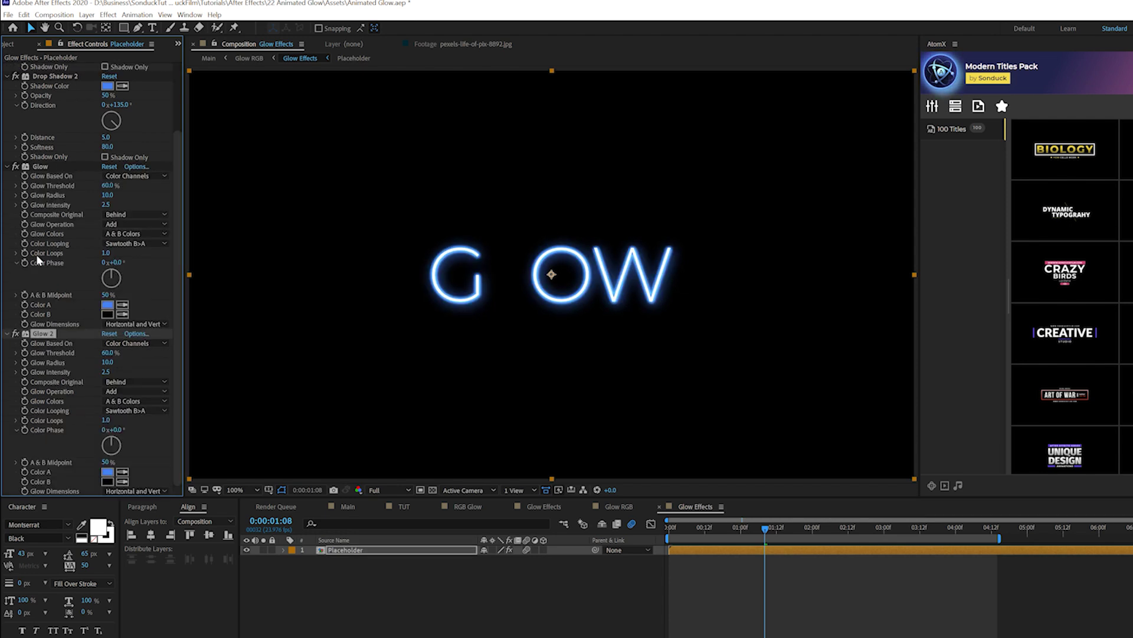
type("100")
key("Return")
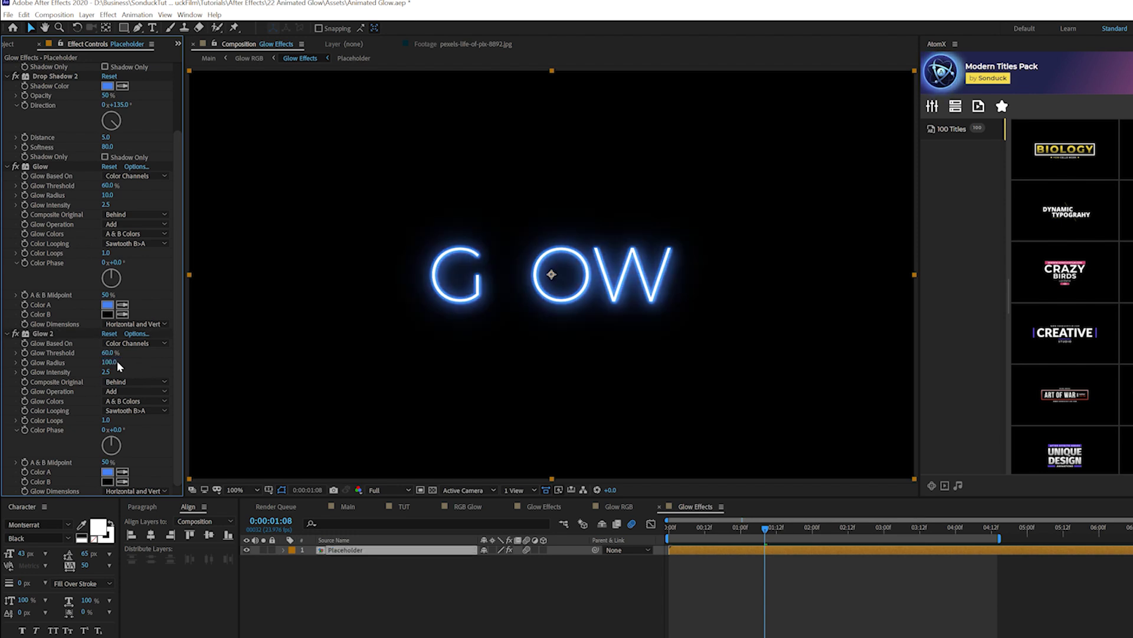
left_click(41, 330)
key("ctrl+d")
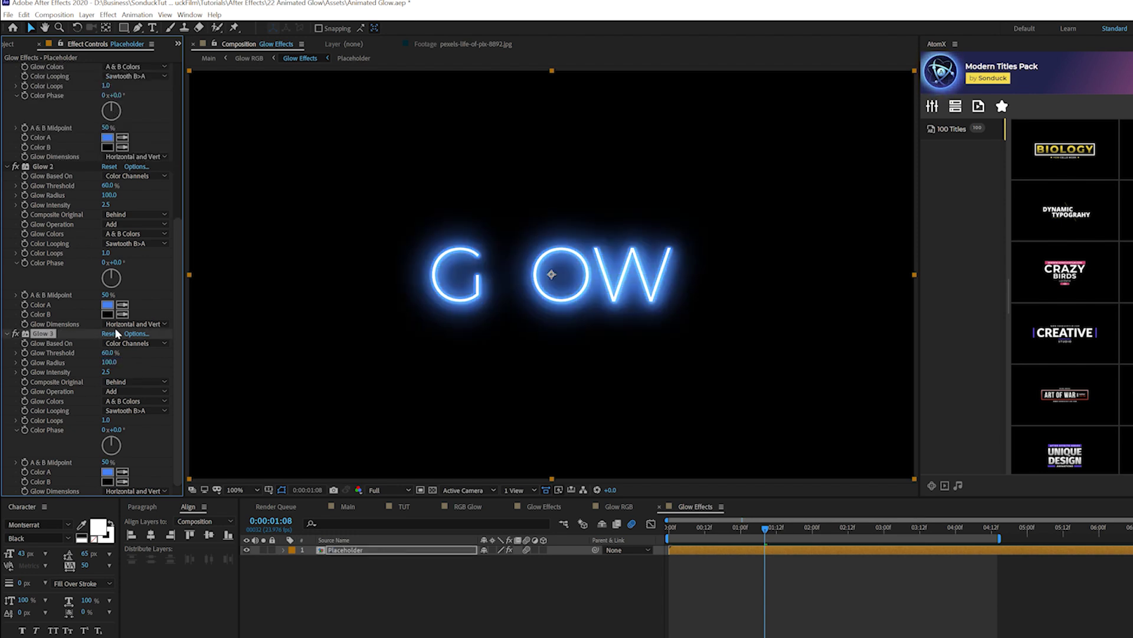
left_click(109, 334)
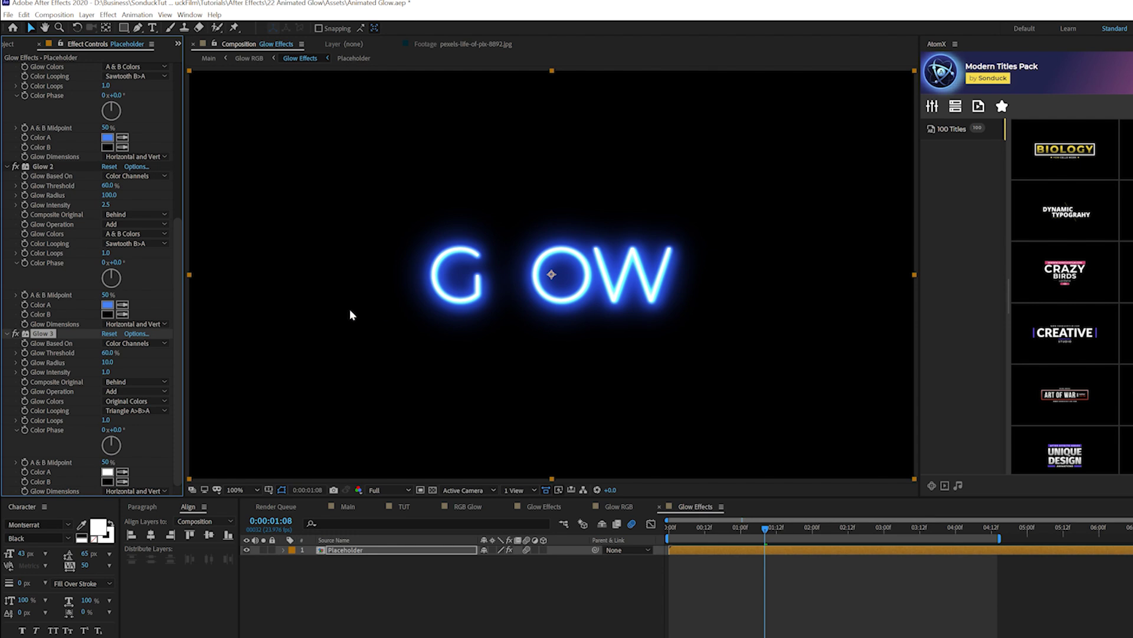
- Add a wiggle() expression to the first Glow's Intensity
scroll(112, 264, "up", 5)
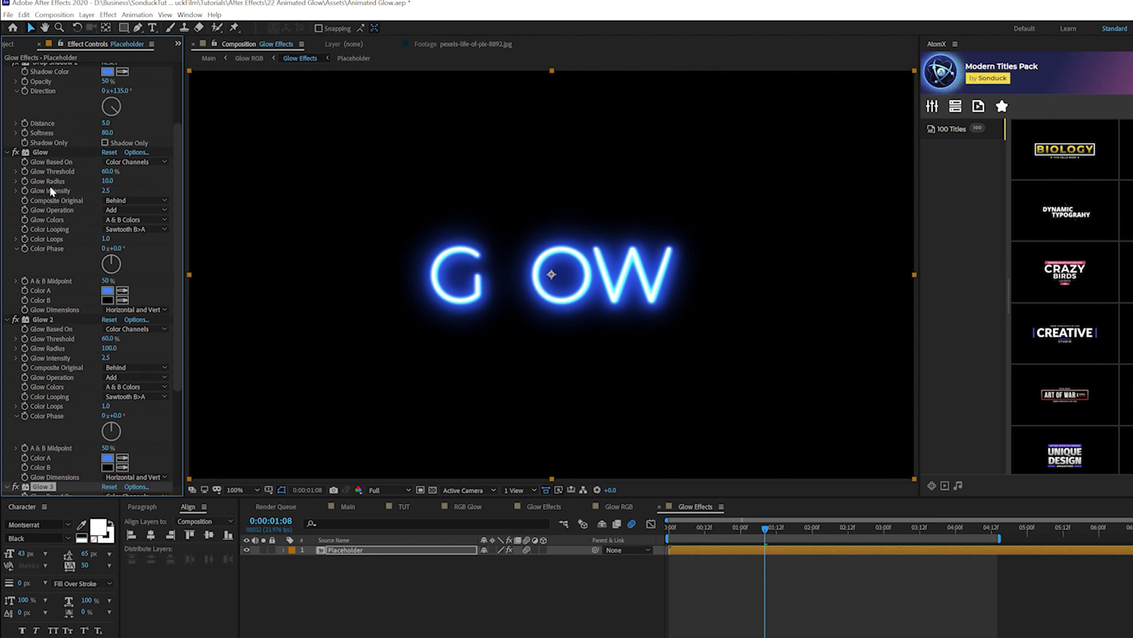
left_click(25, 190, "alt")
type("wiggle")
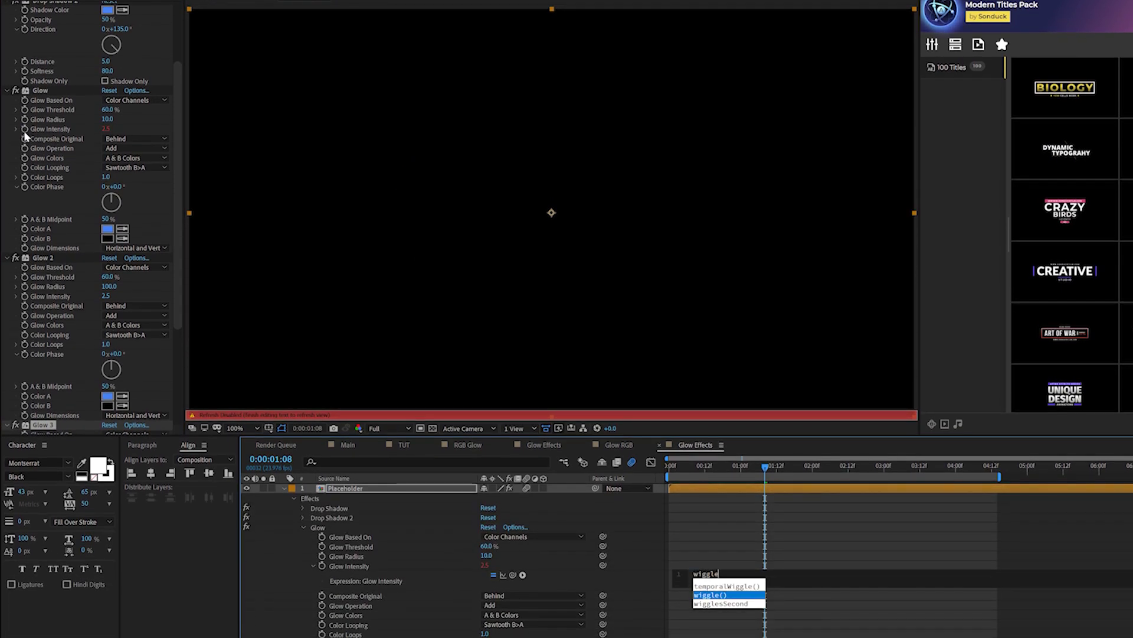
key("Return")
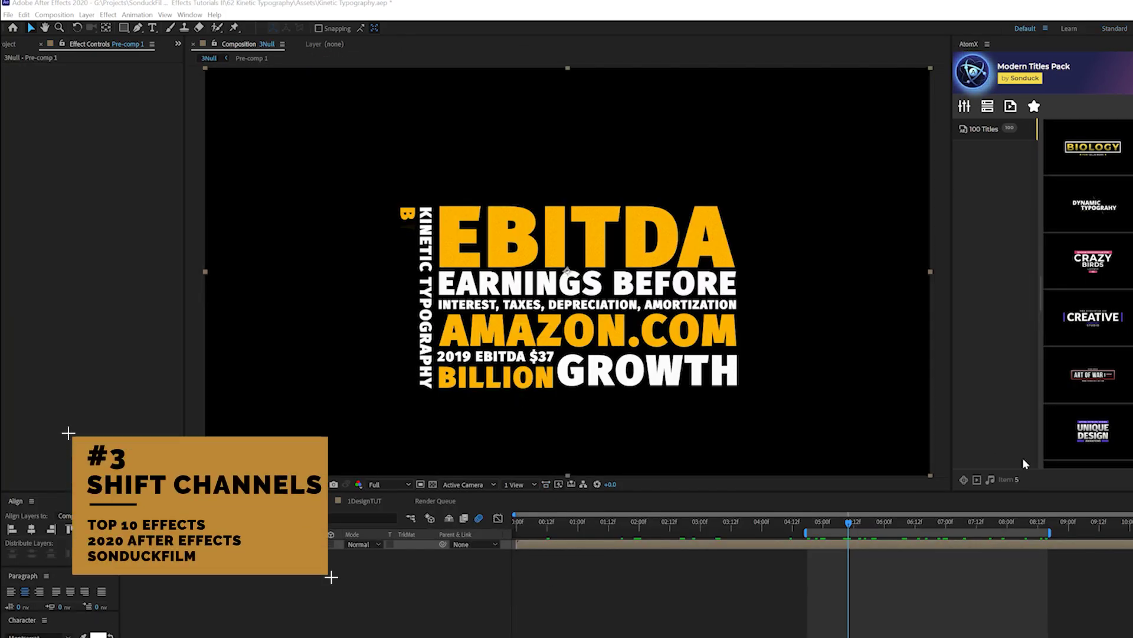
- Apply Shift Channels to Pre-comp 1, switching off green and blue to leave it red only
left_click(866, 522)
key("space")
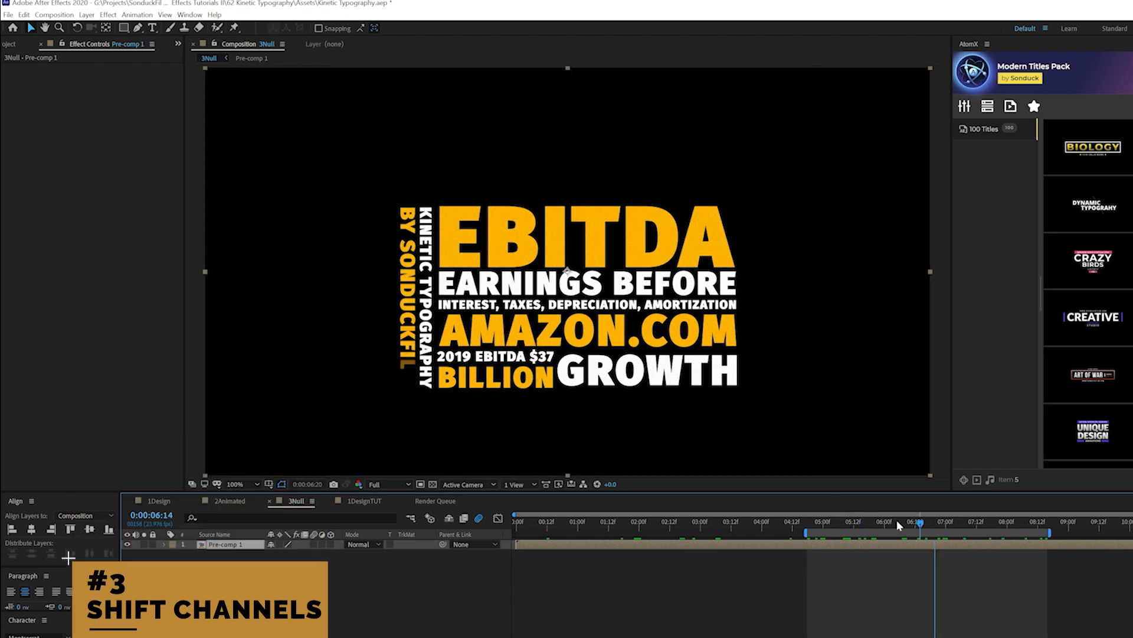
key("space")
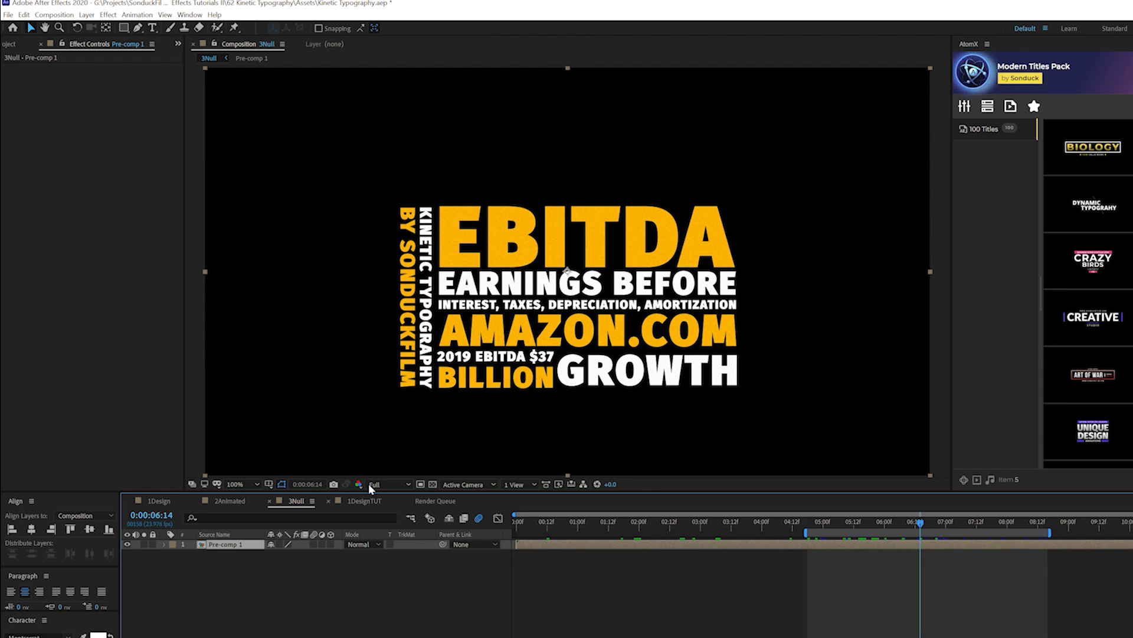
left_click(108, 14)
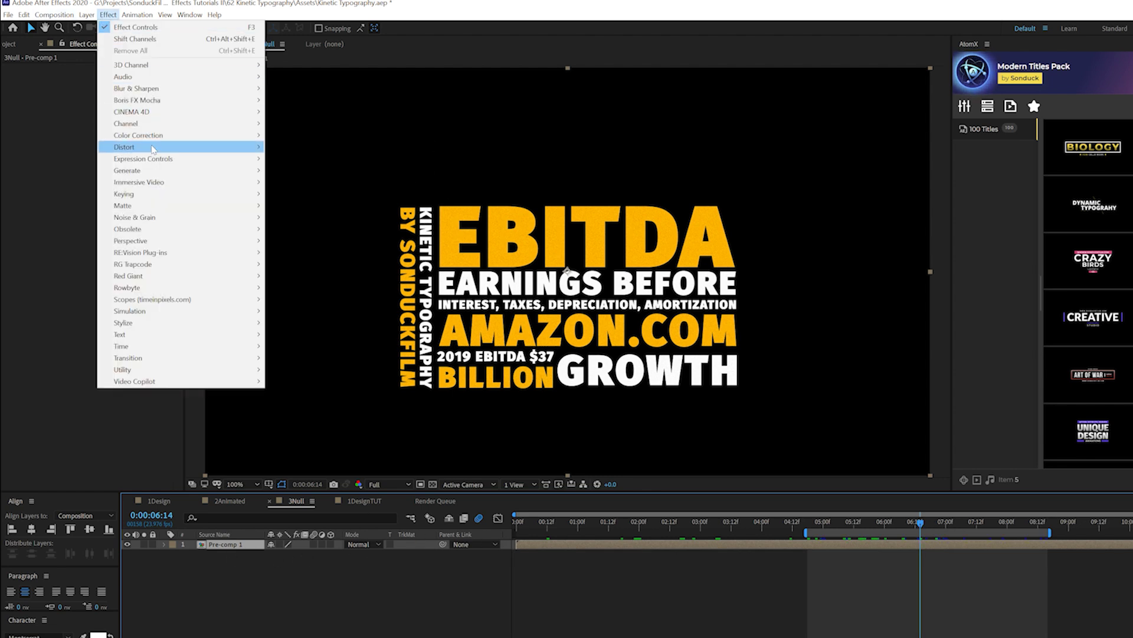
mouse_move(152, 129)
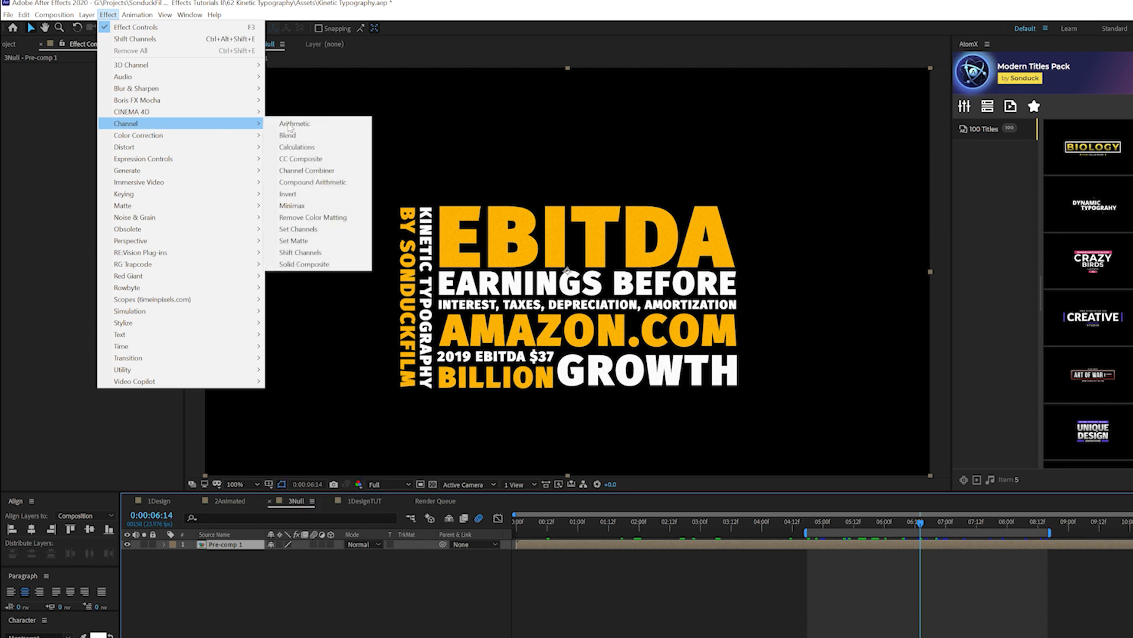
left_click(303, 254)
left_click(129, 98)
left_click(125, 216)
left_click(133, 106)
left_click(136, 222)
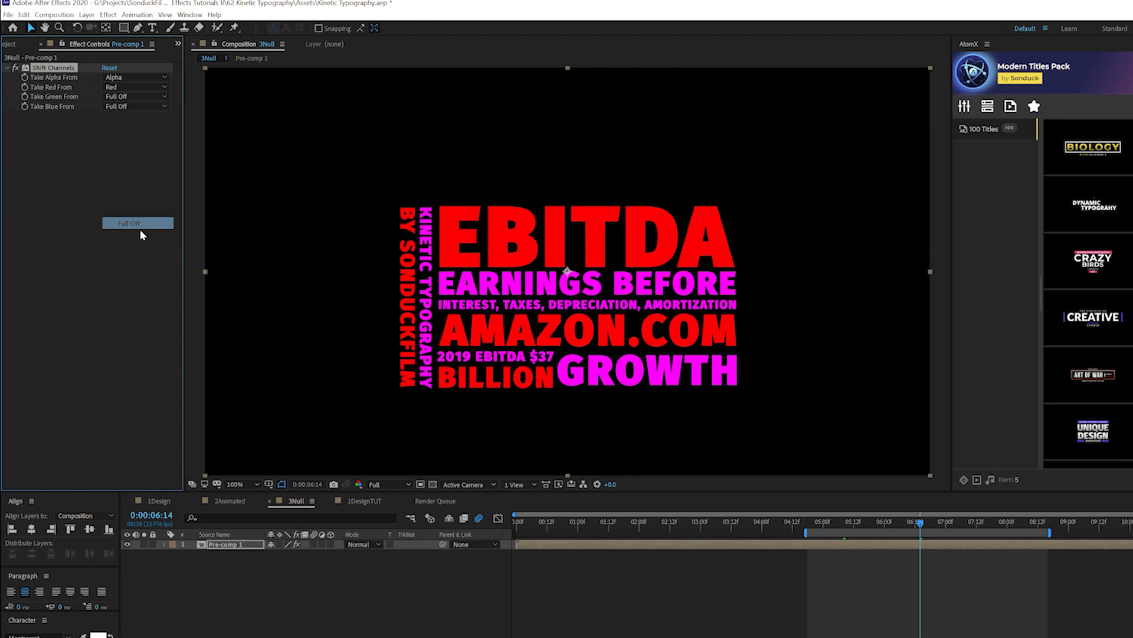
- Duplicate the red layer and make the copy green only via Shift Channels
left_click(230, 548)
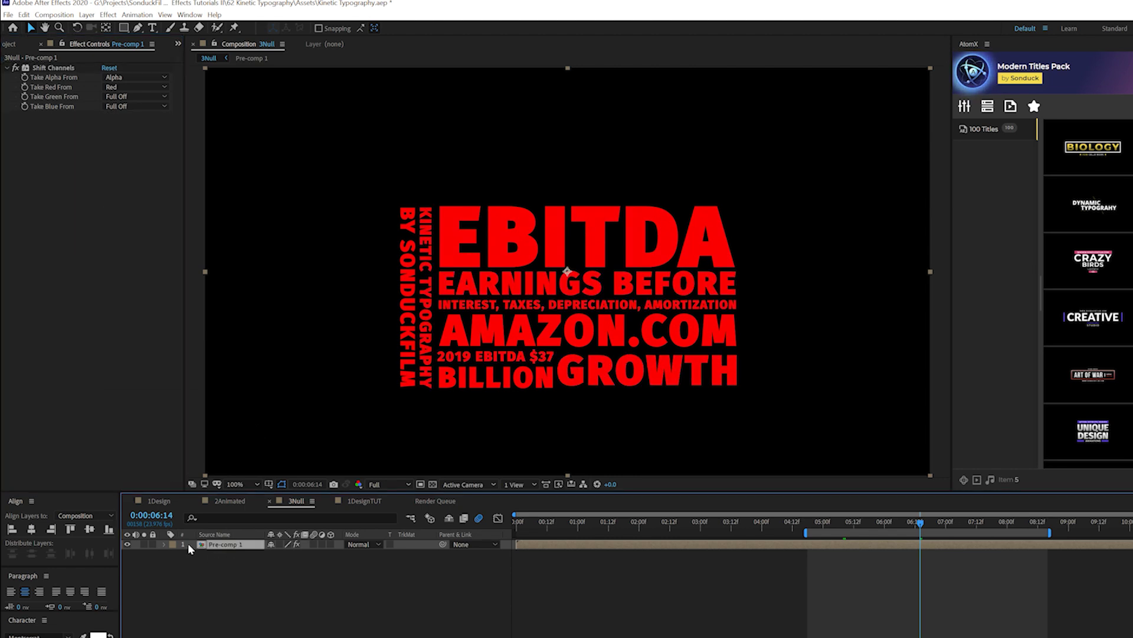
key("ctrl+d")
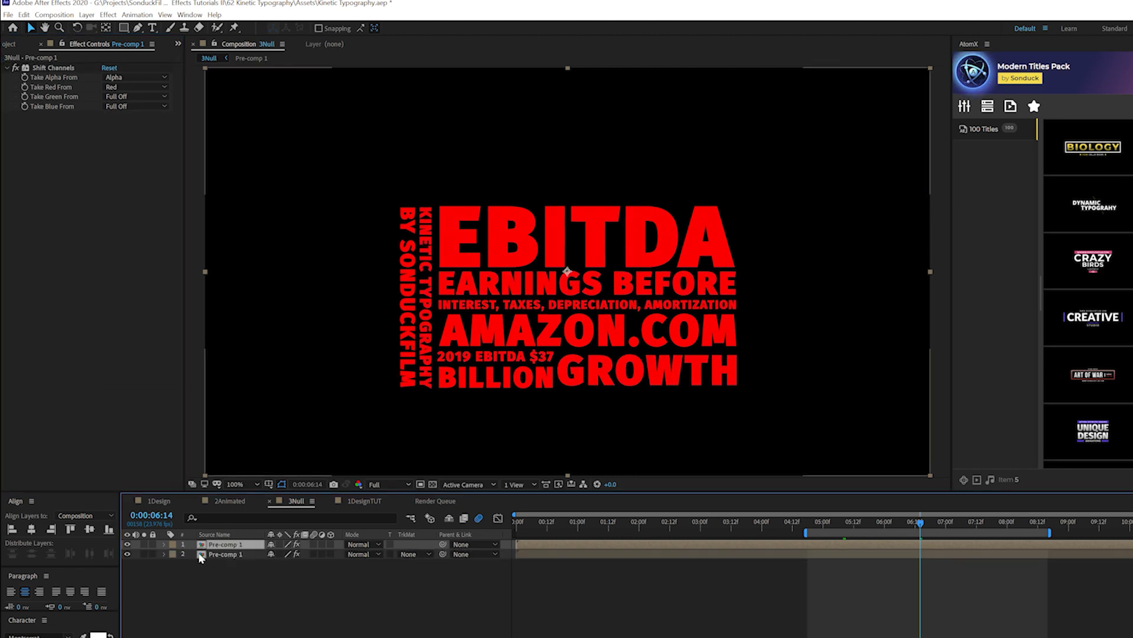
left_click(118, 89)
left_click(132, 204)
left_click(122, 98)
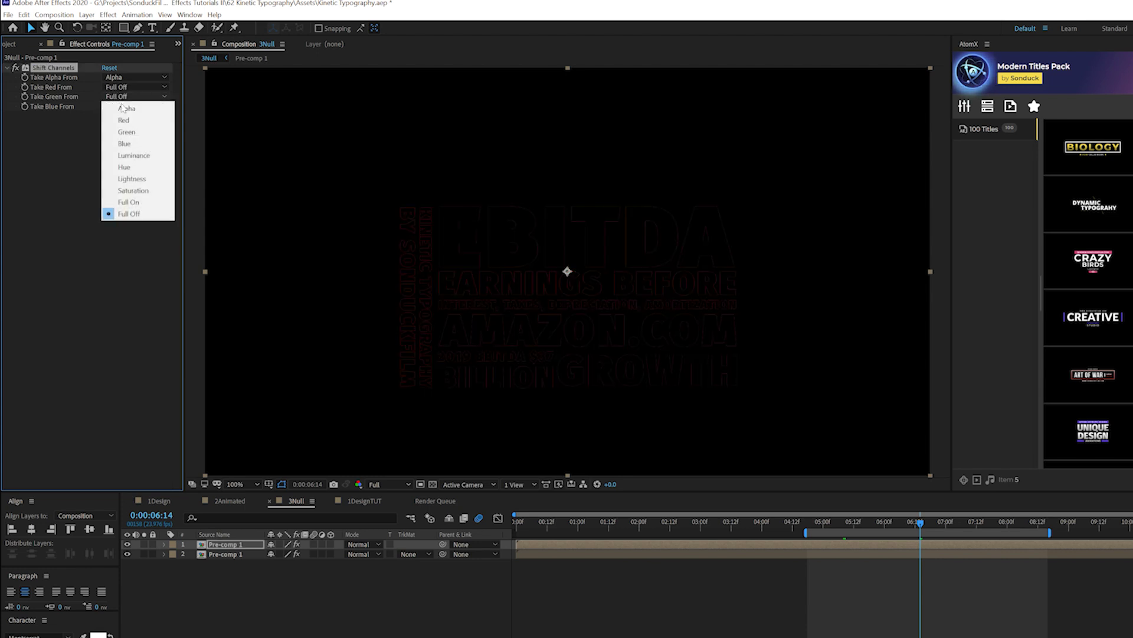
left_click(126, 132)
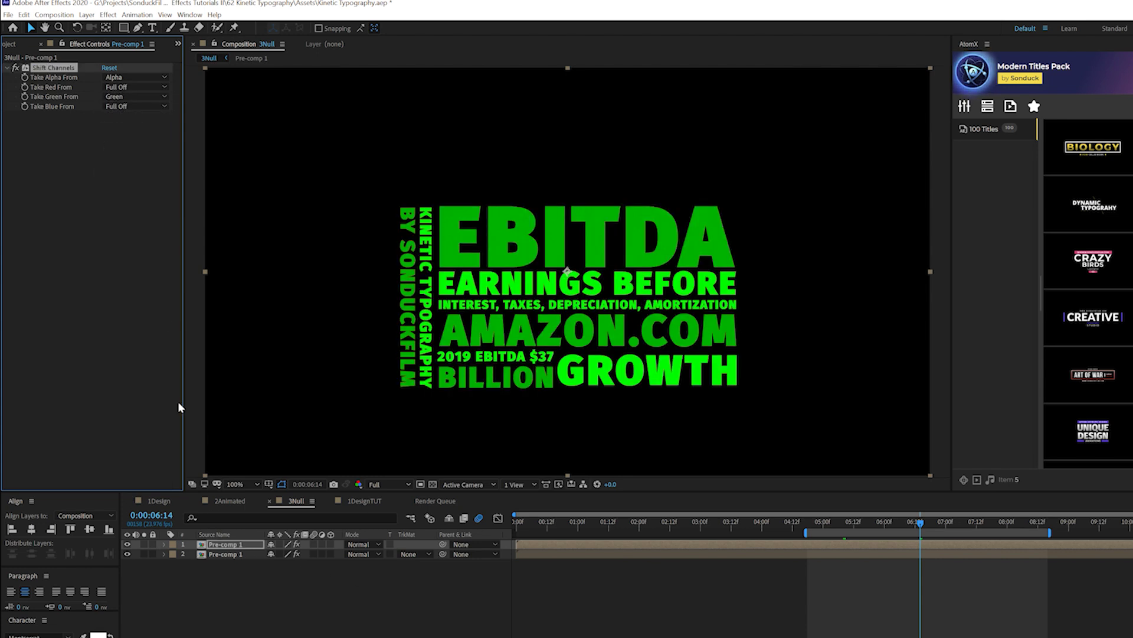
- Duplicate the green layer and make the third copy blue only
left_click(210, 549)
key("ctrl+d")
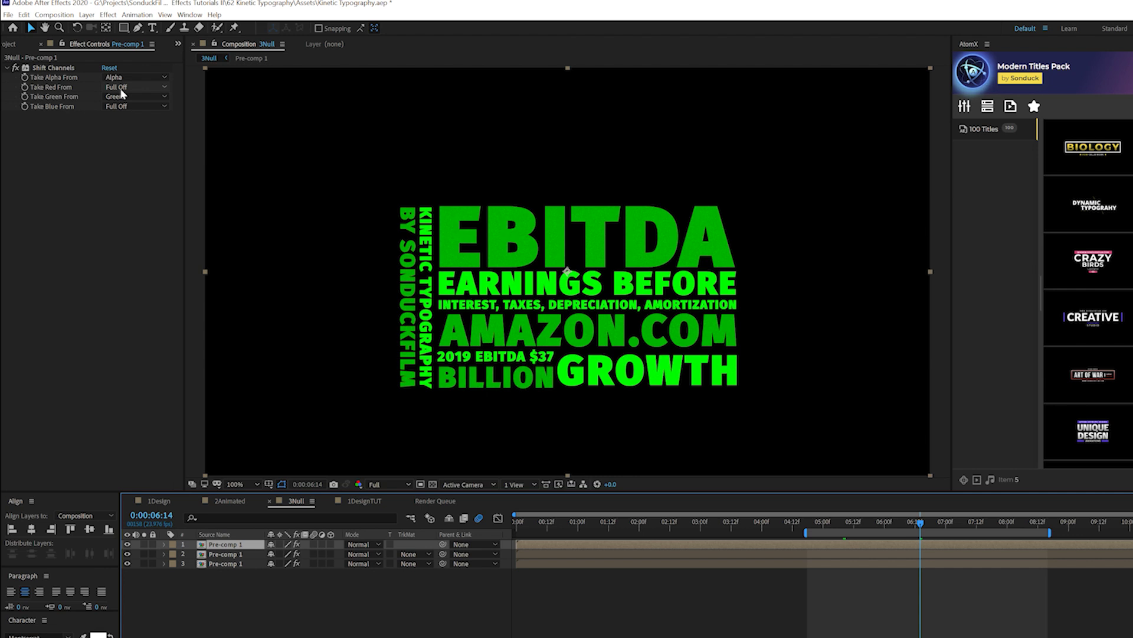
left_click(118, 97)
left_click(128, 214)
left_click(117, 107)
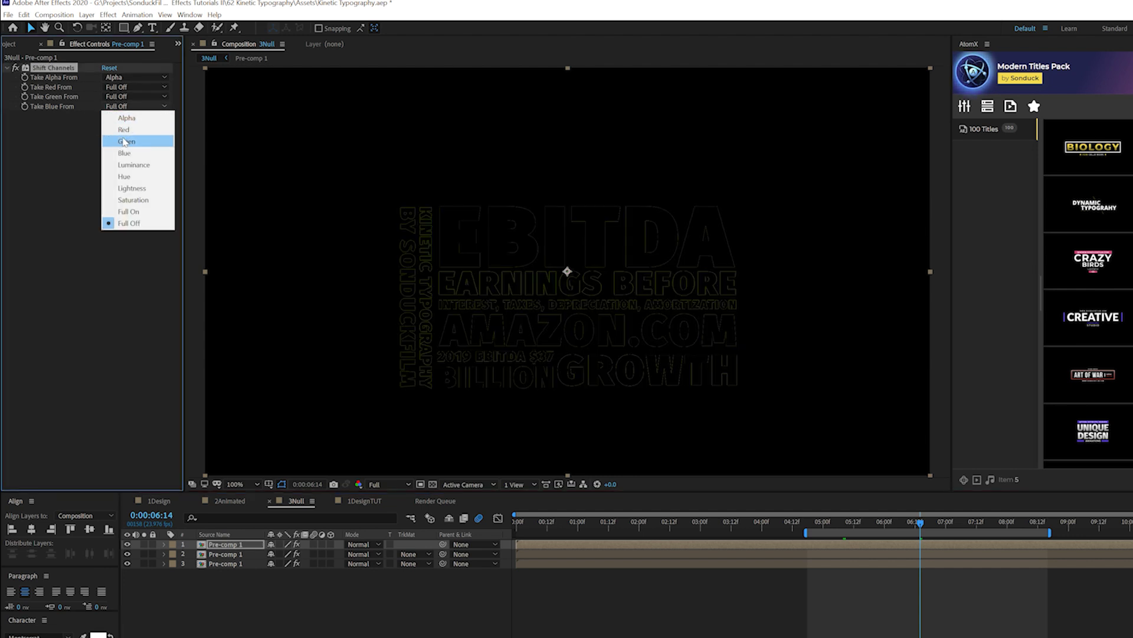
left_click(124, 152)
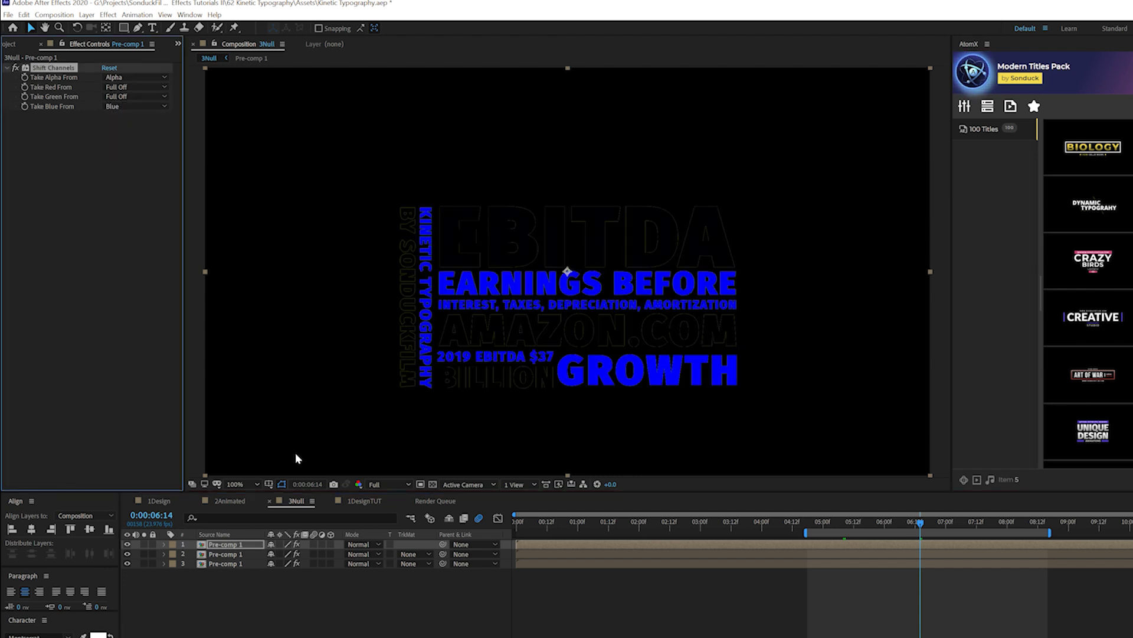
- Set the top two Pre-comp 1 layers to Screen blending mode
left_click(226, 555, "shift")
left_click(353, 545)
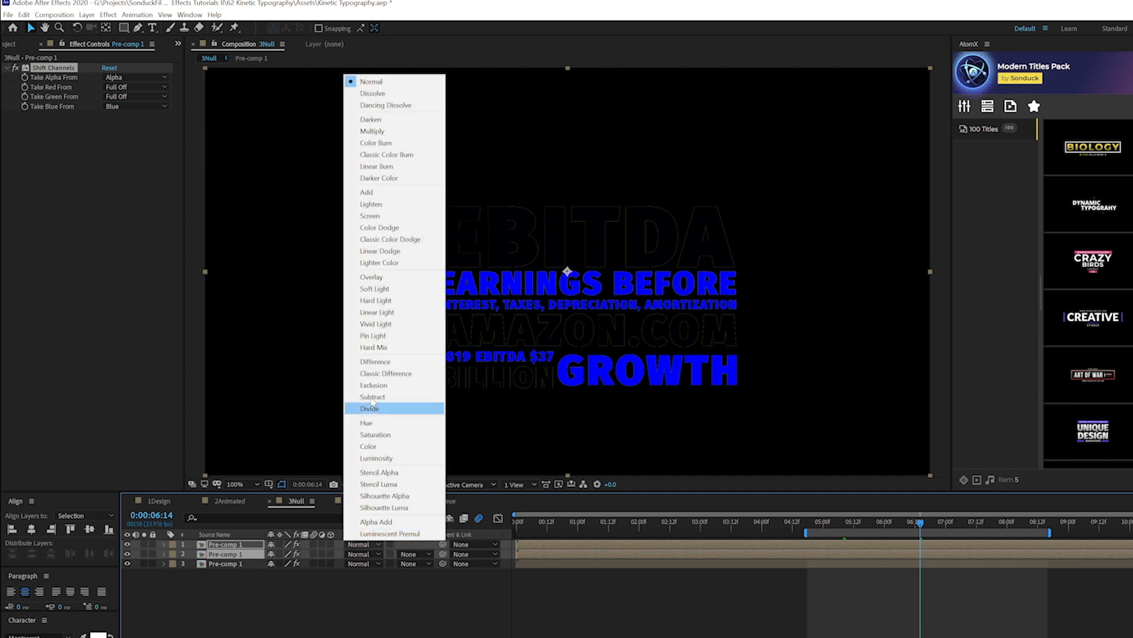
left_click(366, 217)
left_click(225, 571)
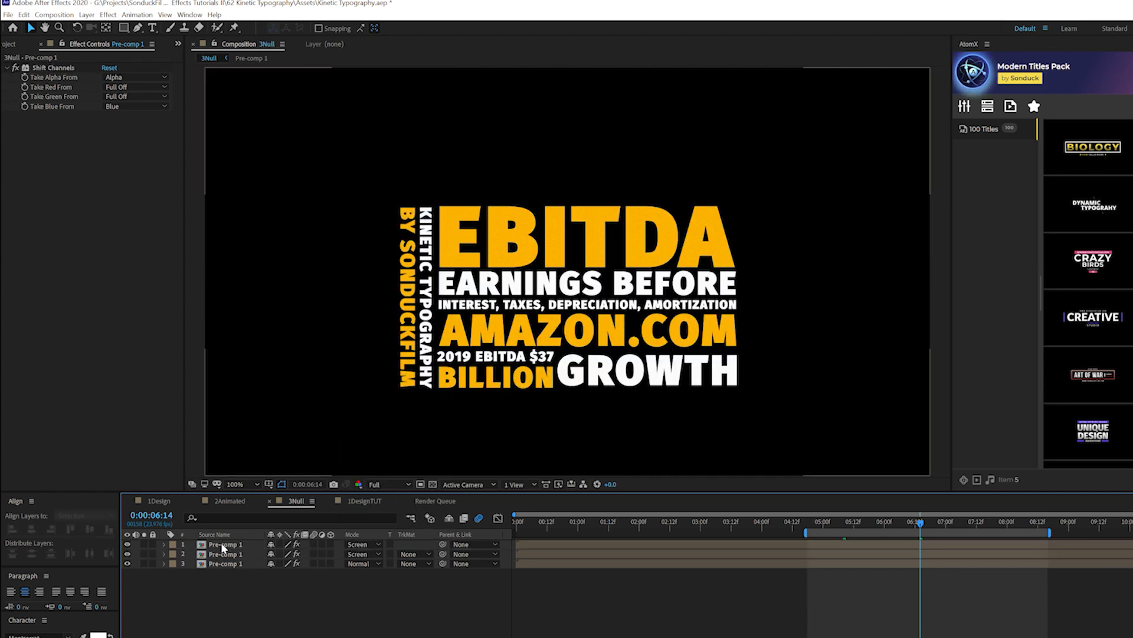
left_click(222, 546)
key("p")
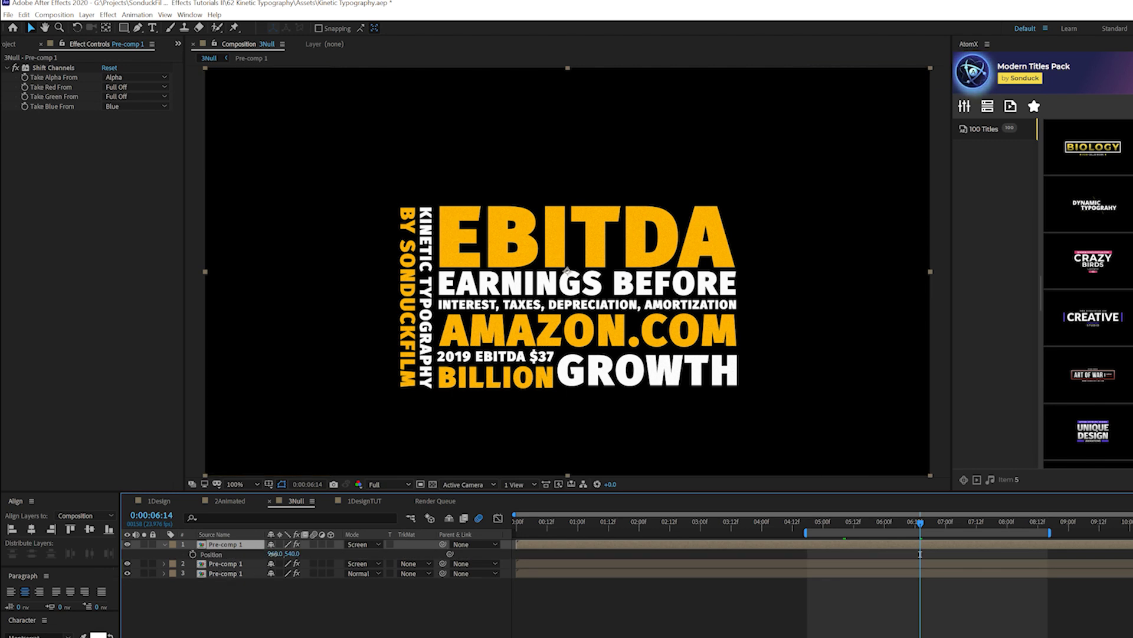
- Nudge the top blue copy's X position to 957 and inspect the colour fringing
left_click(266, 554)
left_click_drag(269, 553, 267, 553)
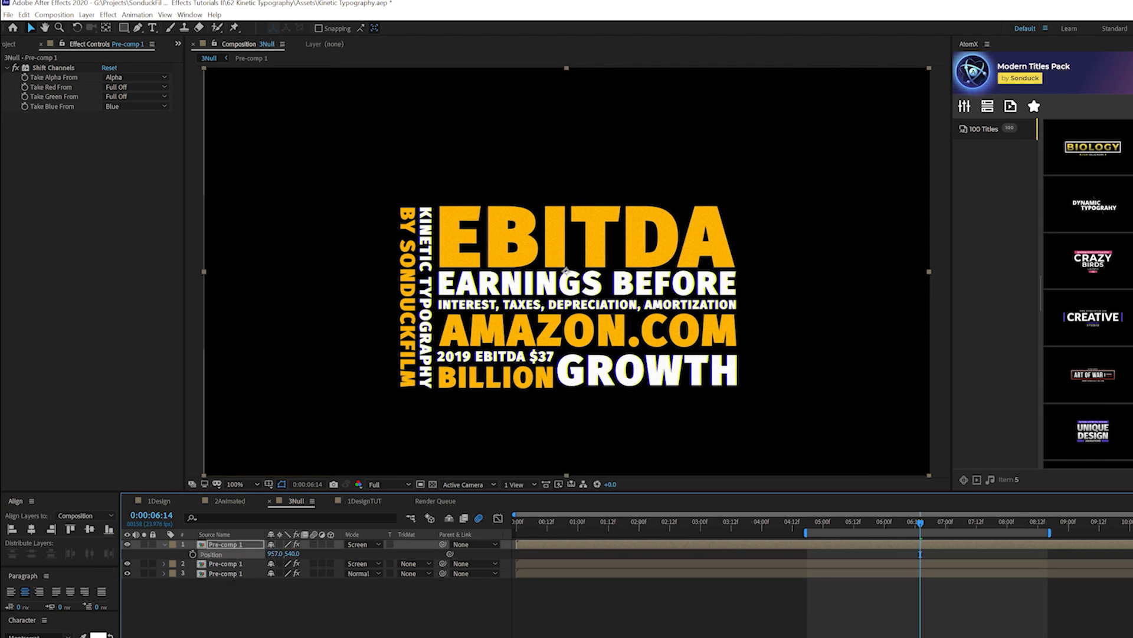
key("period")
key("period")
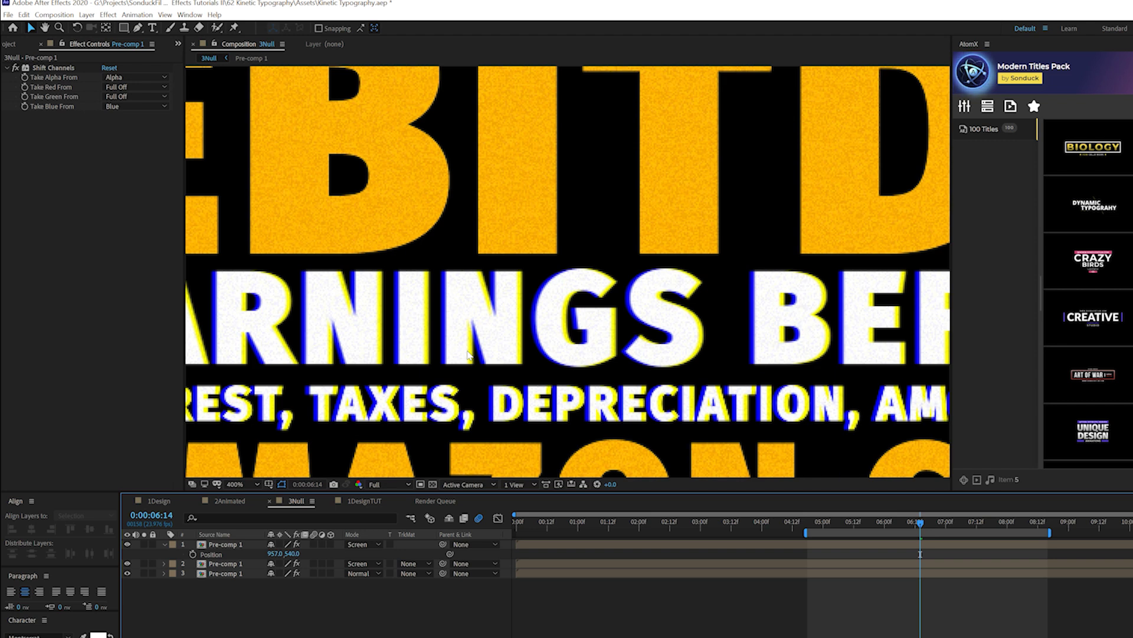
key("comma")
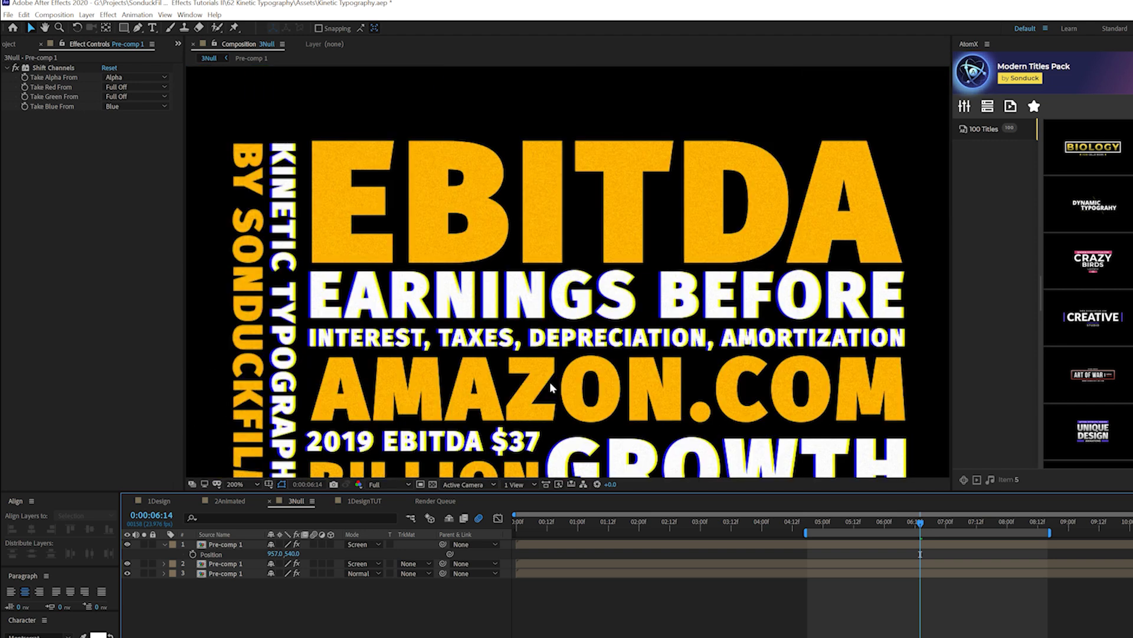
- Add a wiggle(2,3) expression to the red layer's Position and preview the glitch
left_click(228, 574)
key("p")
left_click_drag(279, 583, 279, 583)
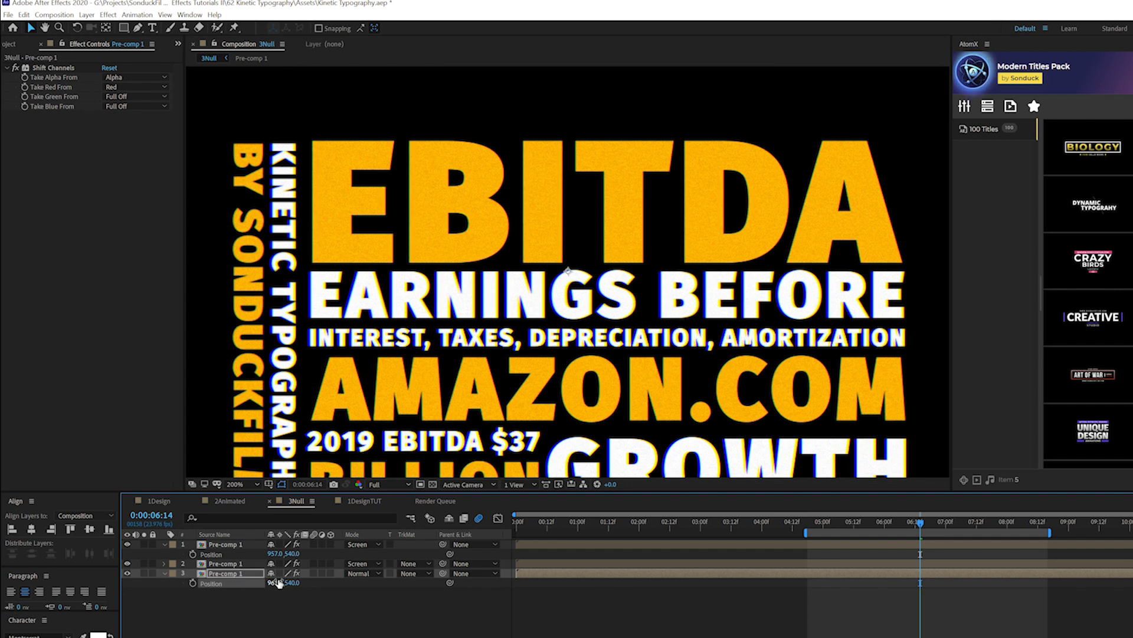
left_click(192, 583, "alt")
type("wiggle(2,")
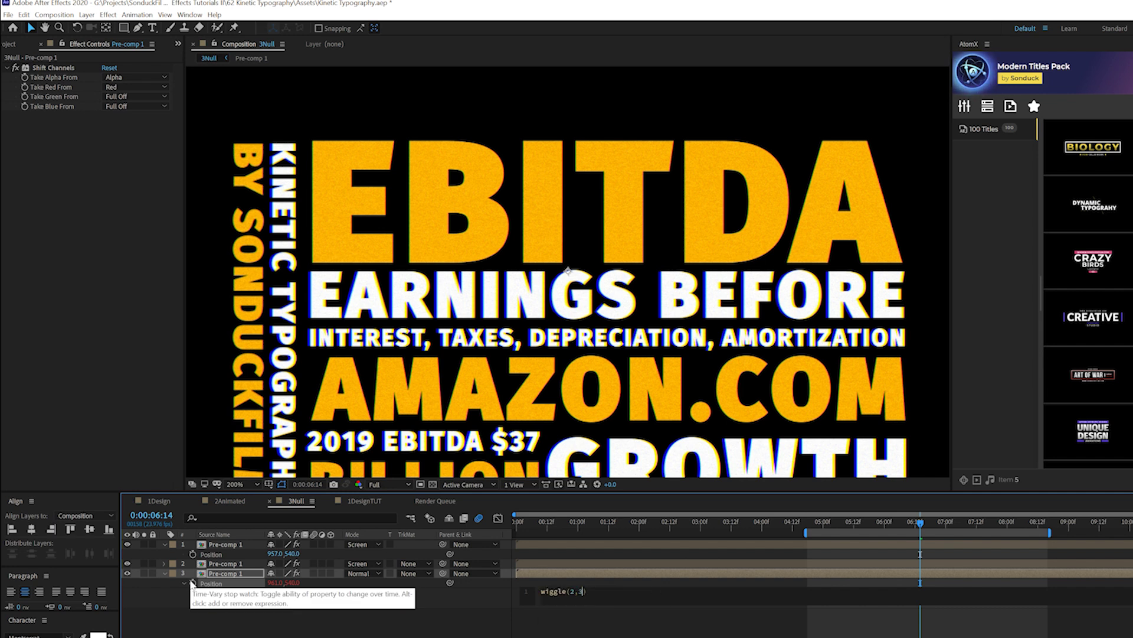
type("3")
left_click(830, 582)
left_click_drag(868, 522, 857, 525)
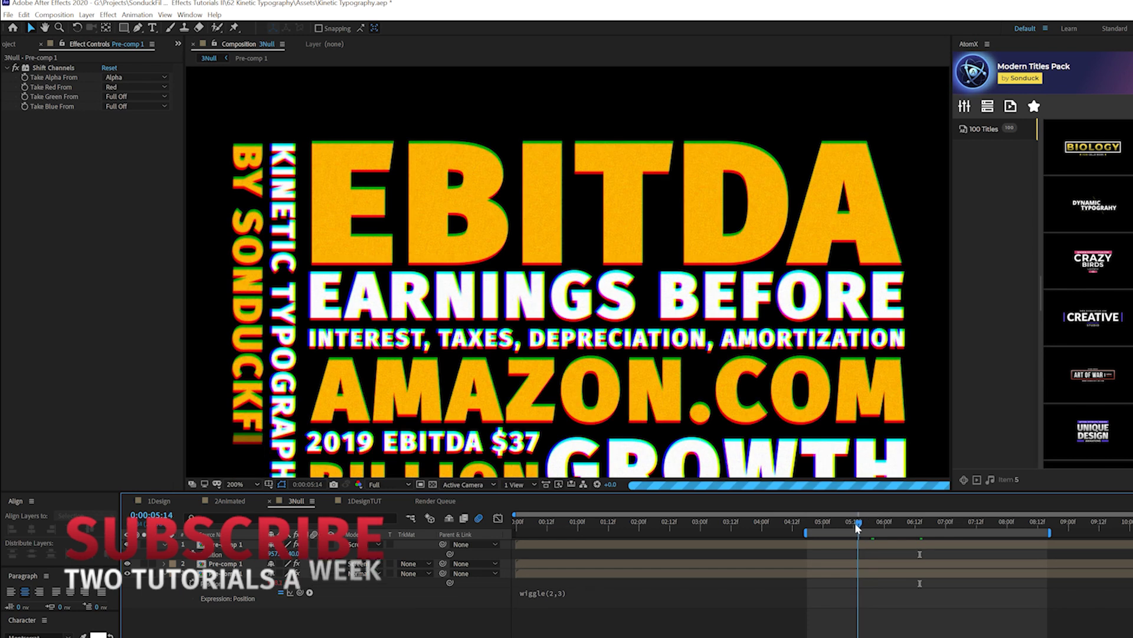
key("space")
key("comma")
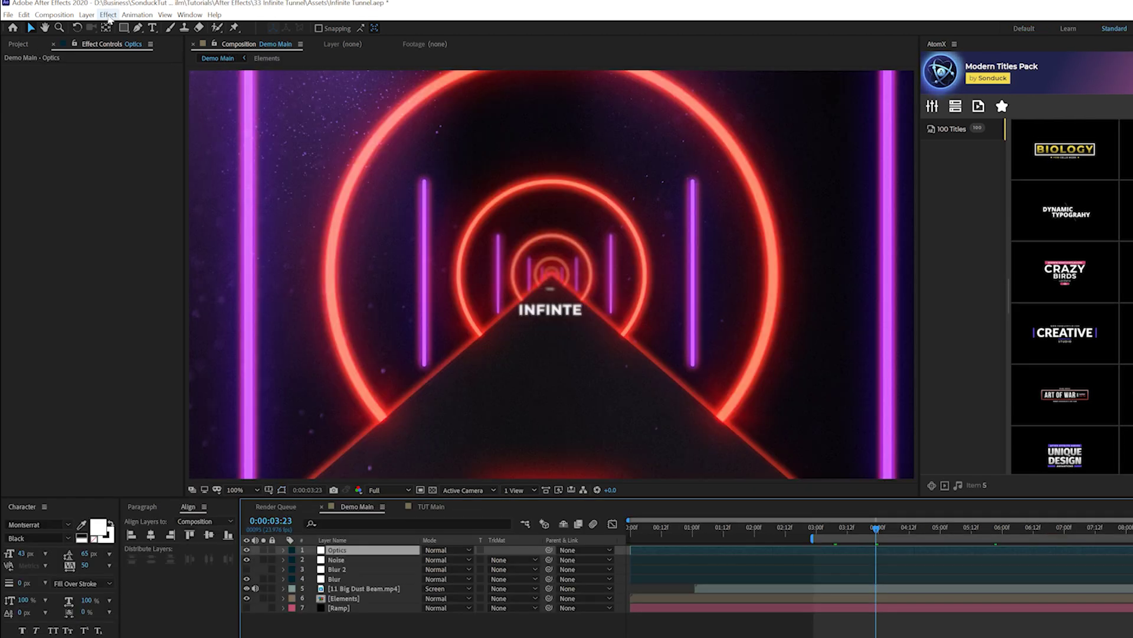
- Apply Optics Compensation to the Optics layer with Reverse Lens Distortion and Field of View 110
left_click(108, 15)
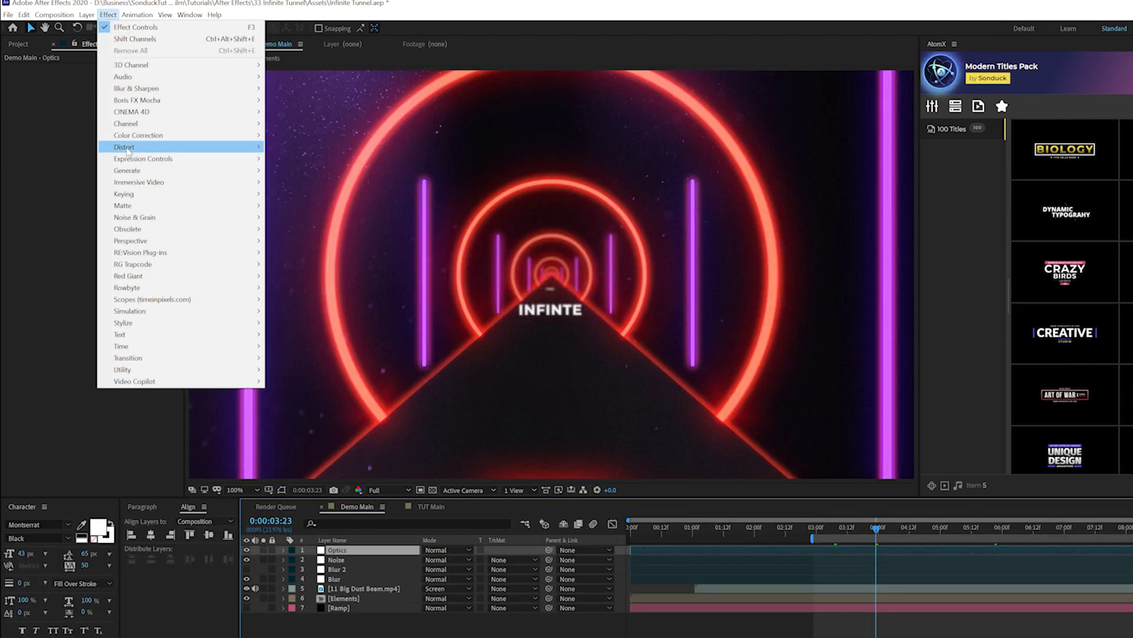
mouse_move(178, 147)
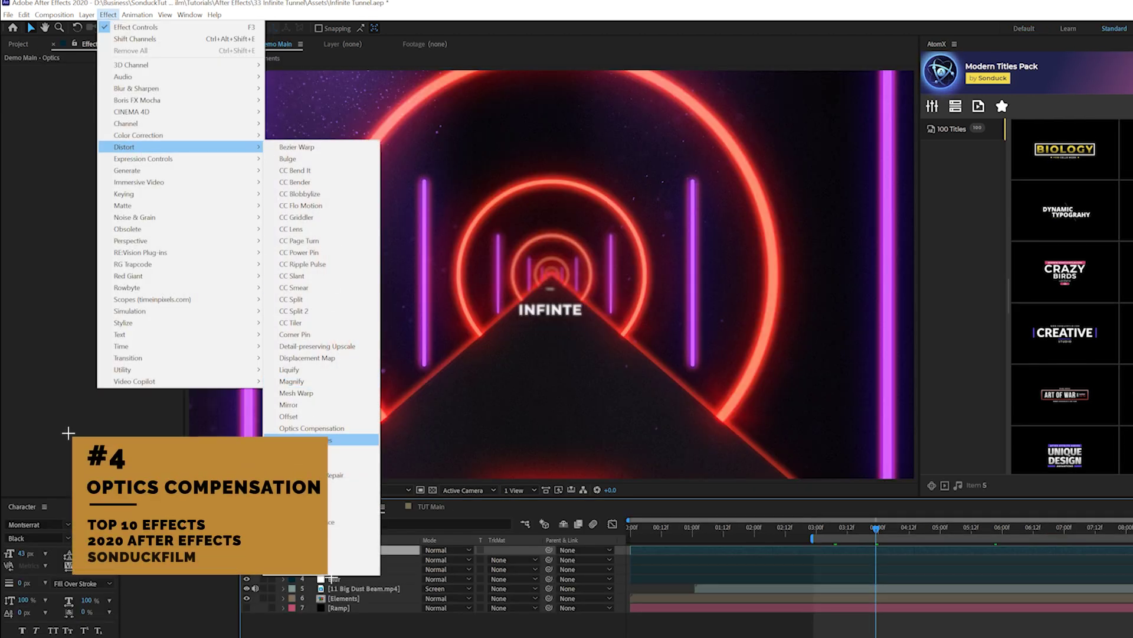
left_click(311, 428)
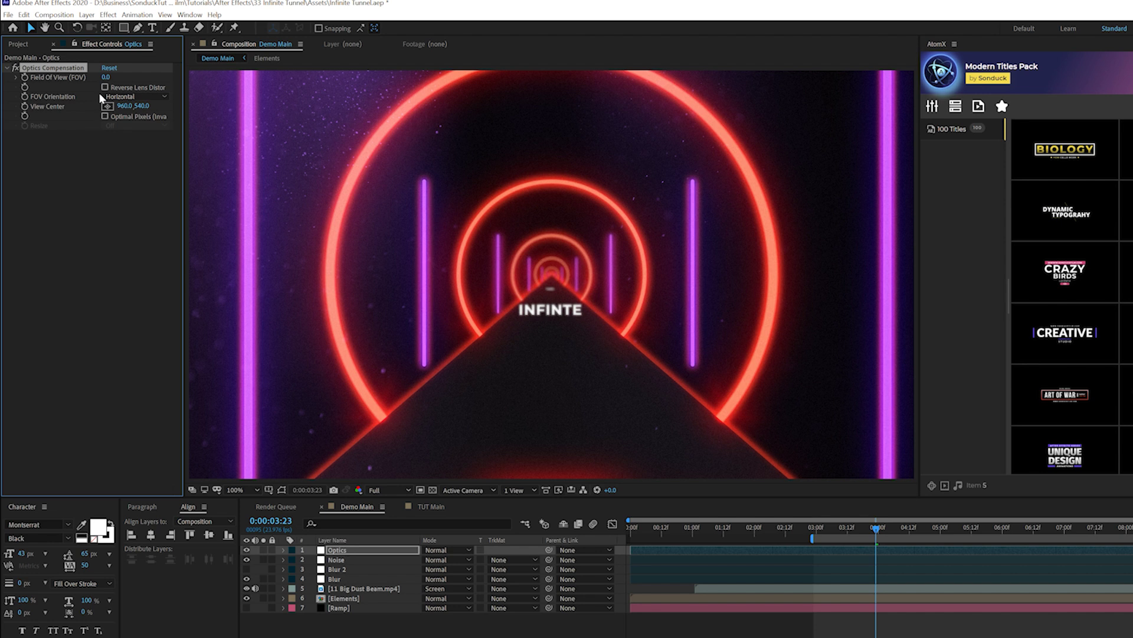
left_click_drag(106, 77, 875, 173)
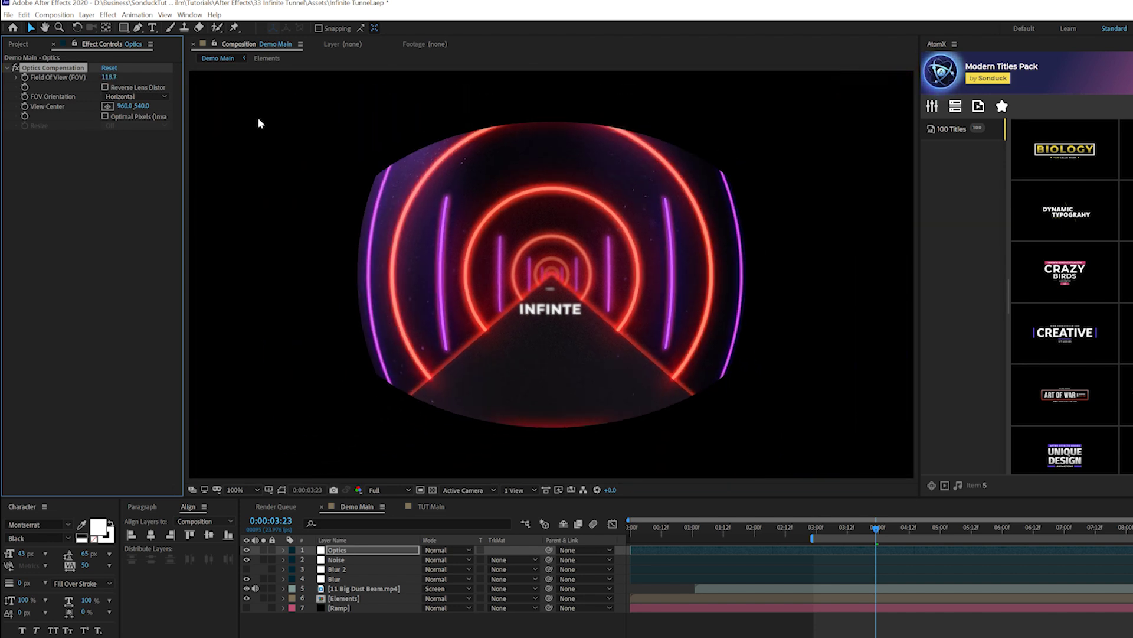
left_click(105, 88)
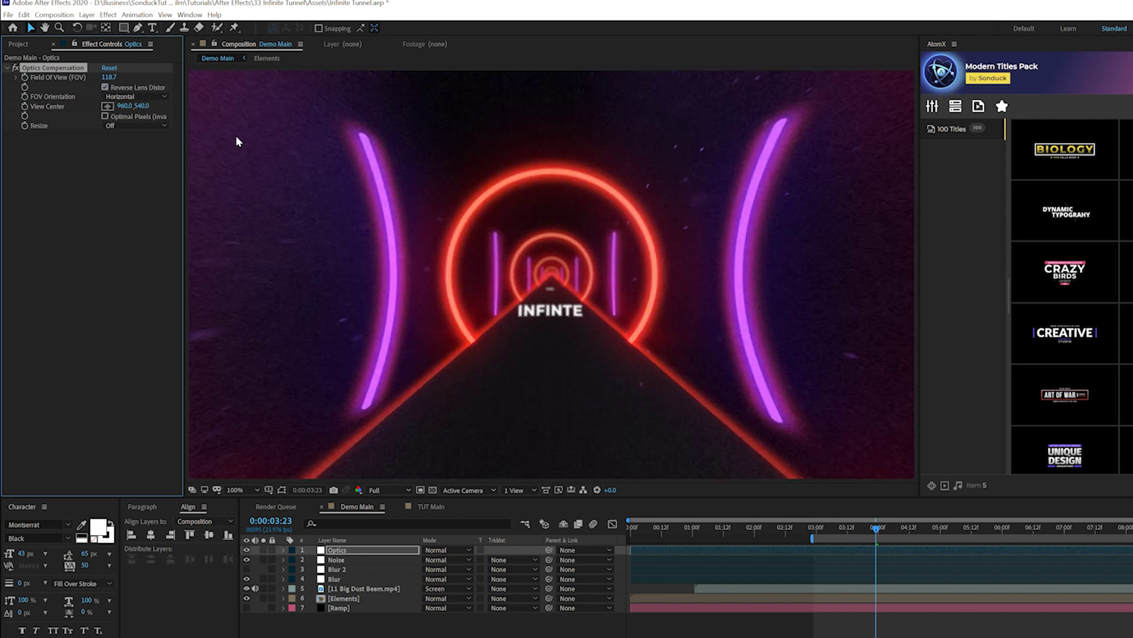
left_click_drag(85, 77, 49, 78)
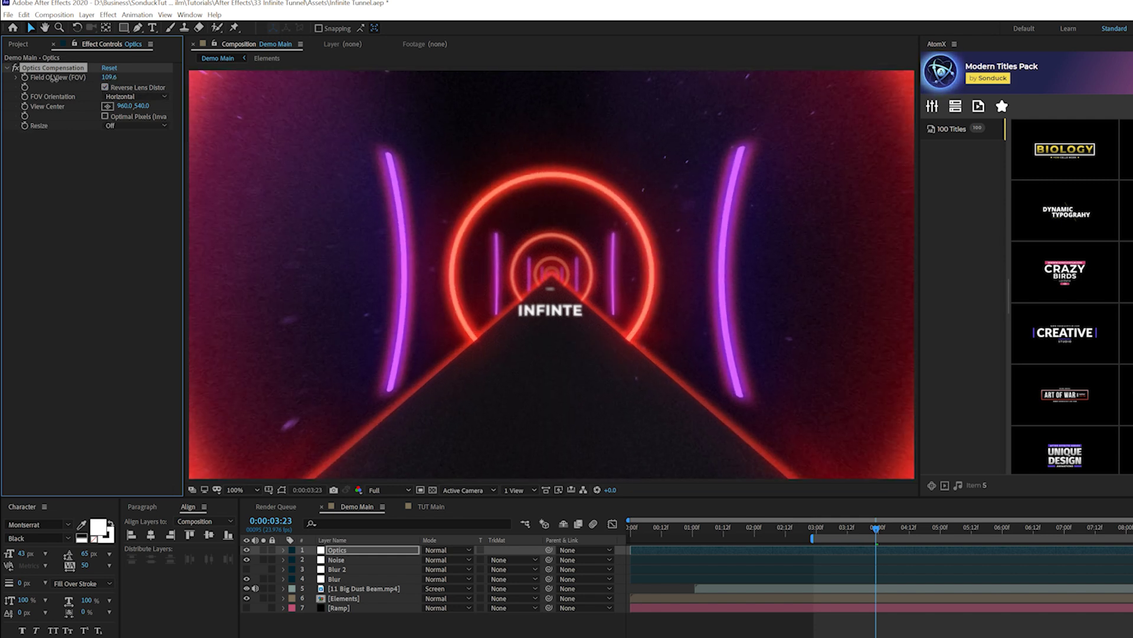
- Toggle the Optics Compensation effect off and on to compare the bent tunnel
left_click(15, 69)
left_click(15, 69)
left_click(15, 69)
left_click(15, 69)
left_click(15, 70)
left_click(15, 69)
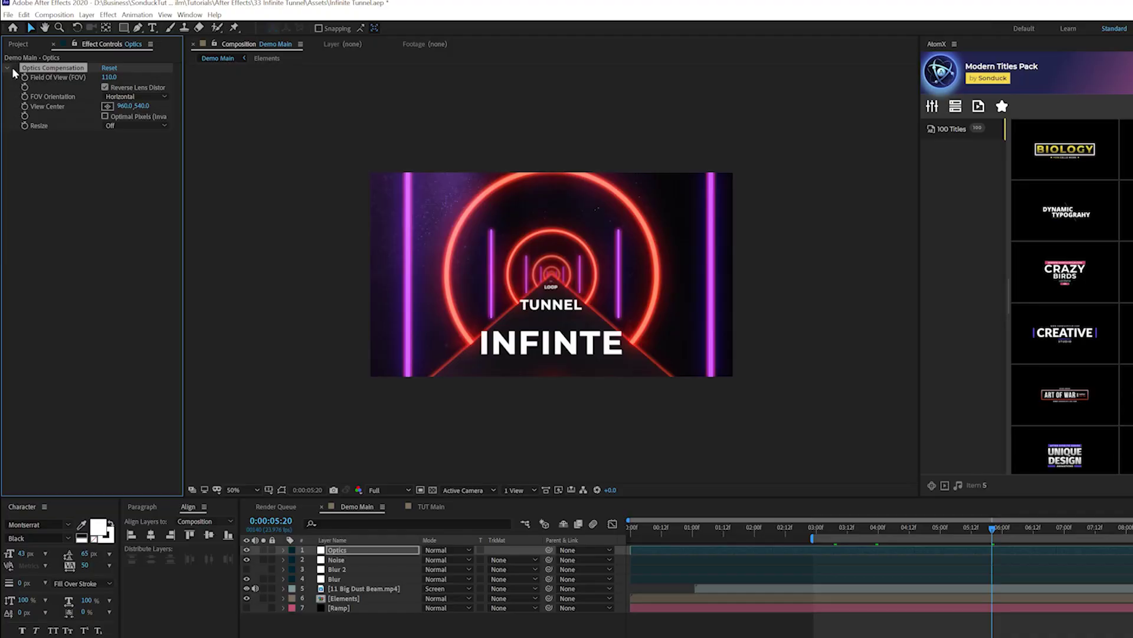
left_click(13, 69)
- Apply Title 63 (FANTASIC) from the AtomX Regular Titles grid to the composition
left_click_drag(894, 527, 1026, 531)
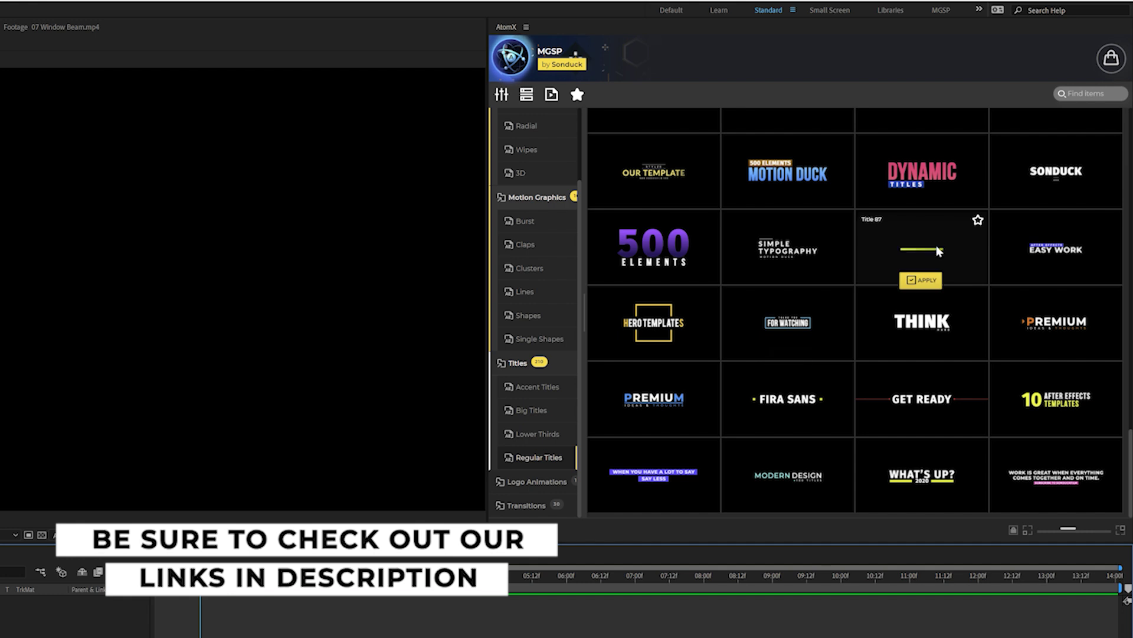
scroll(912, 314, "up", 2)
scroll(910, 313, "up", 8)
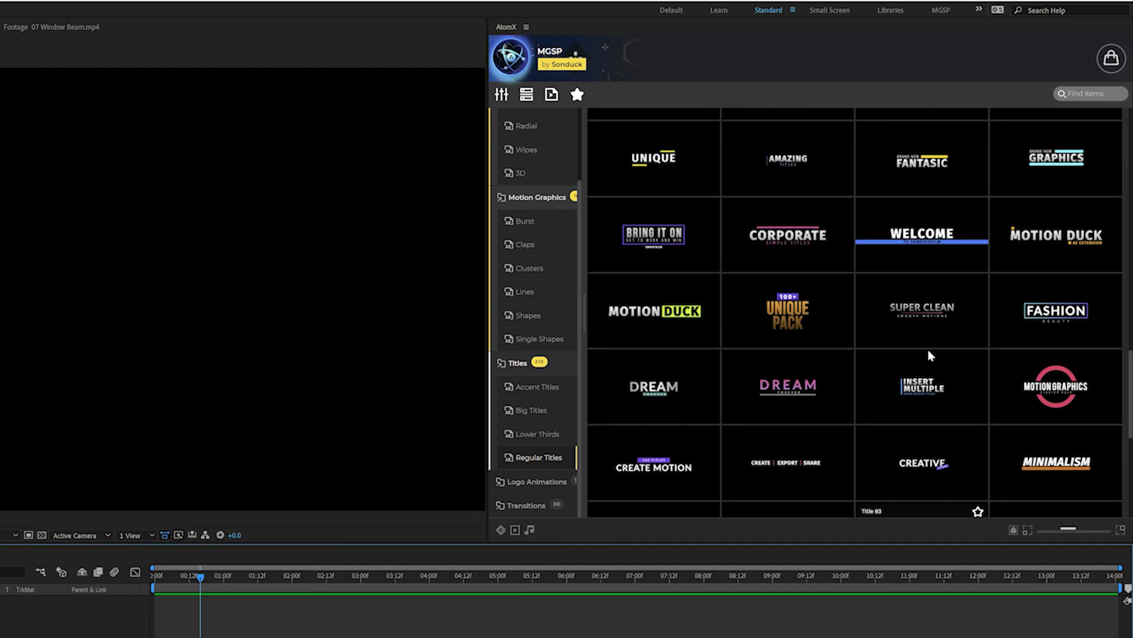
scroll(886, 435, "up", 4)
scroll(716, 328, "down", 4)
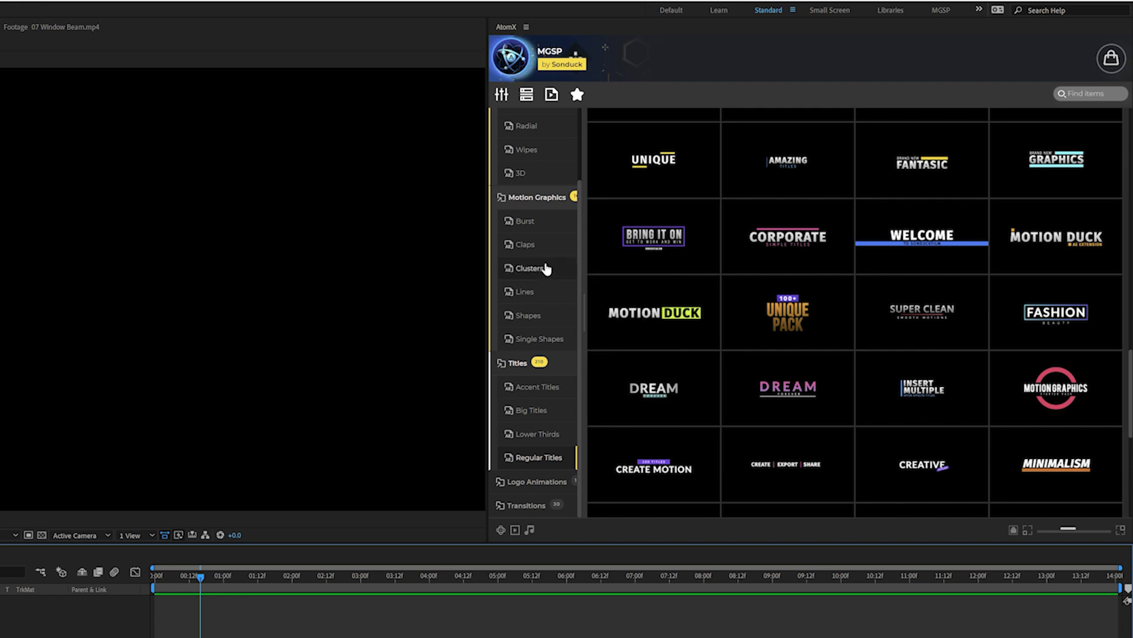
mouse_move(912, 325)
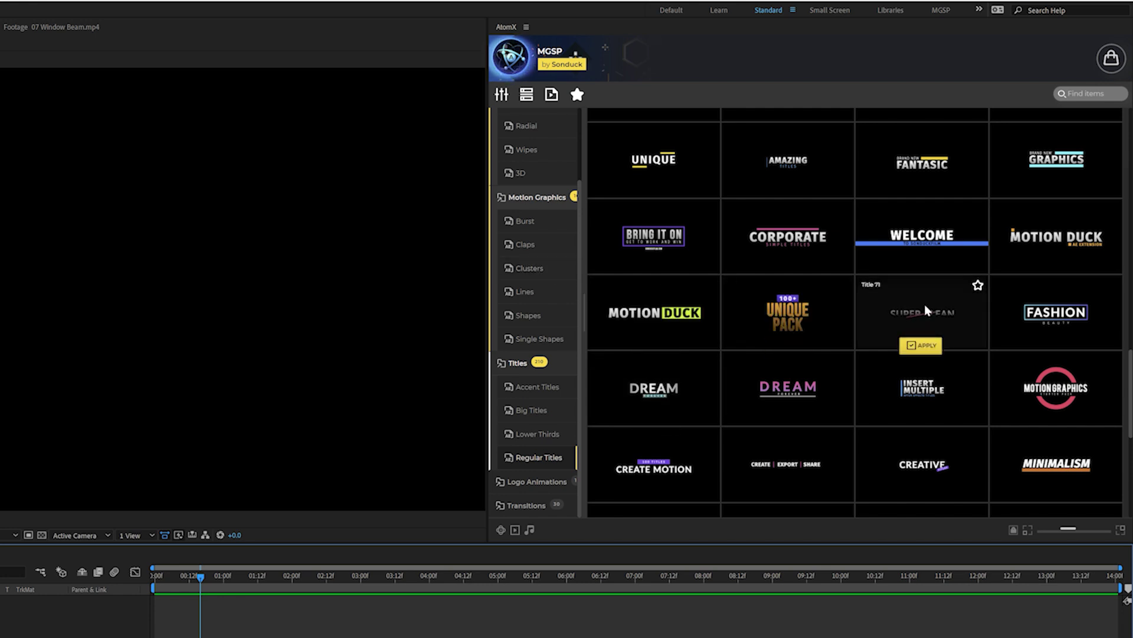
mouse_move(887, 178)
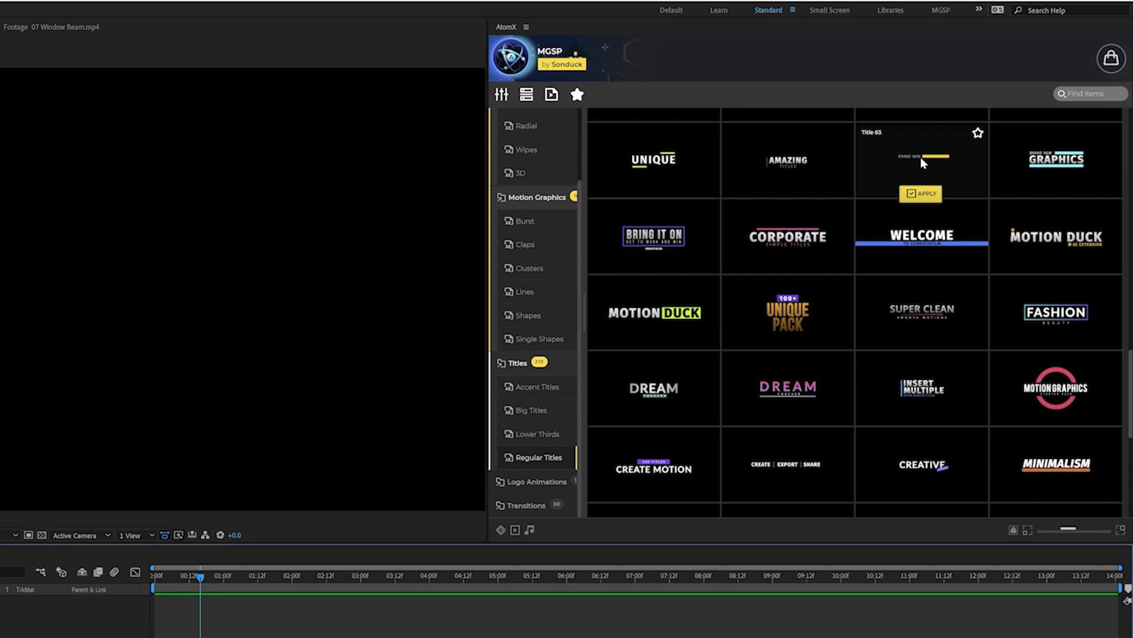
left_click(921, 193)
- Open the Title 63-1 precomp and retype the title as GLOW EFFECTS TUTORIAL
left_click(235, 577)
left_click_drag(235, 579, 441, 591)
mouse_move(793, 590)
left_mouse_down()
mouse_move(513, 590)
mouse_move(566, 601)
left_mouse_up()
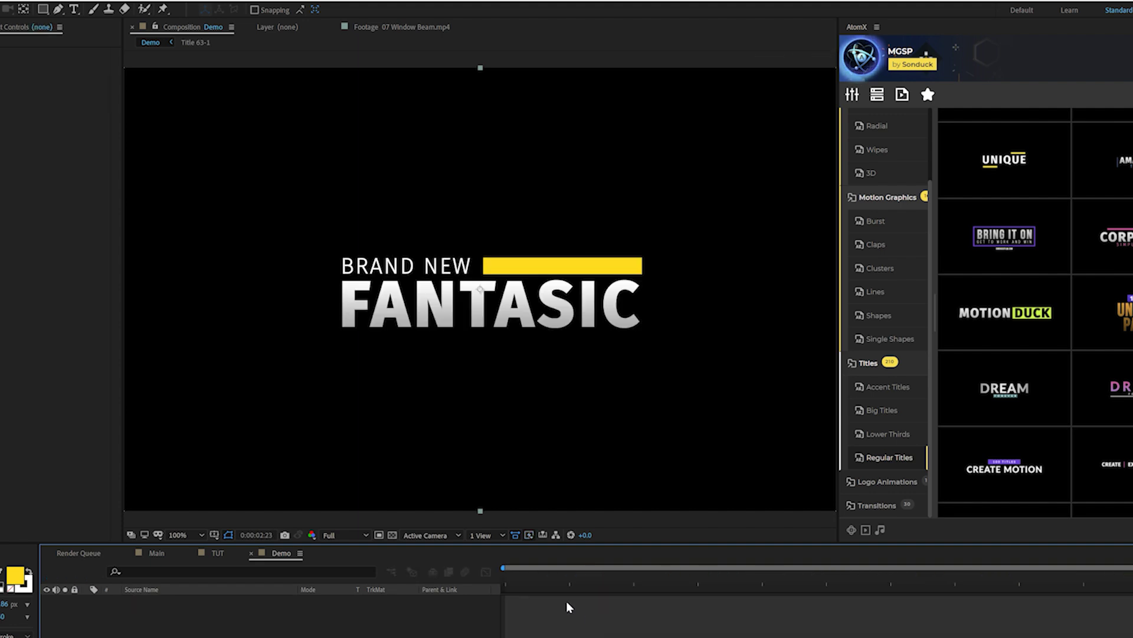
double_click(565, 601)
left_click(74, 9)
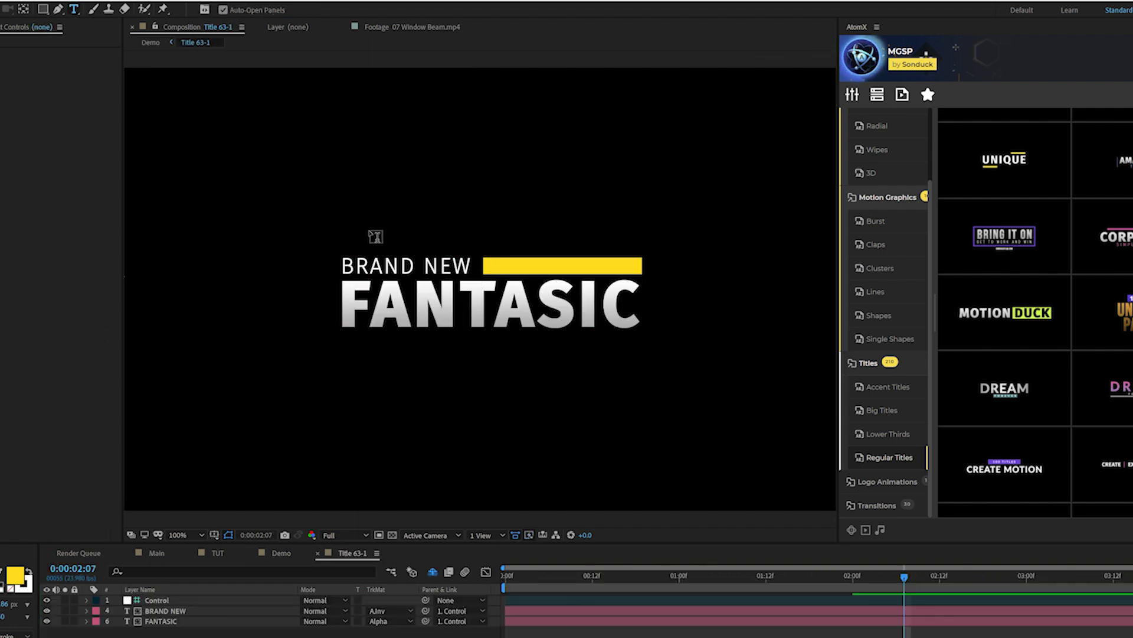
left_click_drag(342, 265, 473, 266)
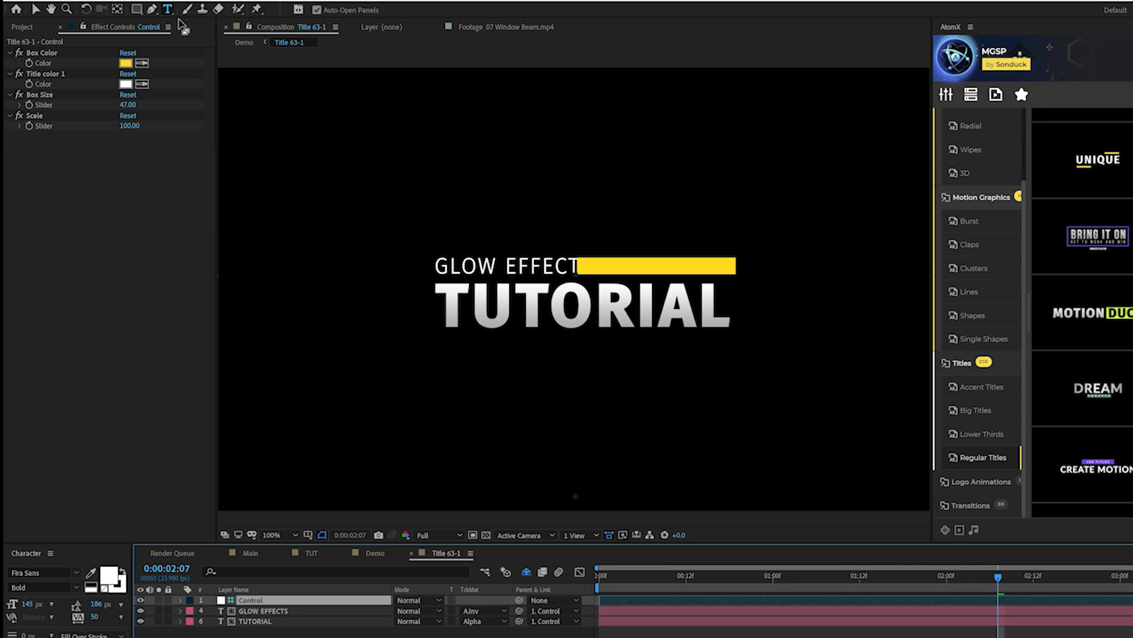
- Raise the yellow Box Size to 54, trying then discarding a lighter box colour
left_click_drag(128, 104, 131, 104)
left_click(122, 63)
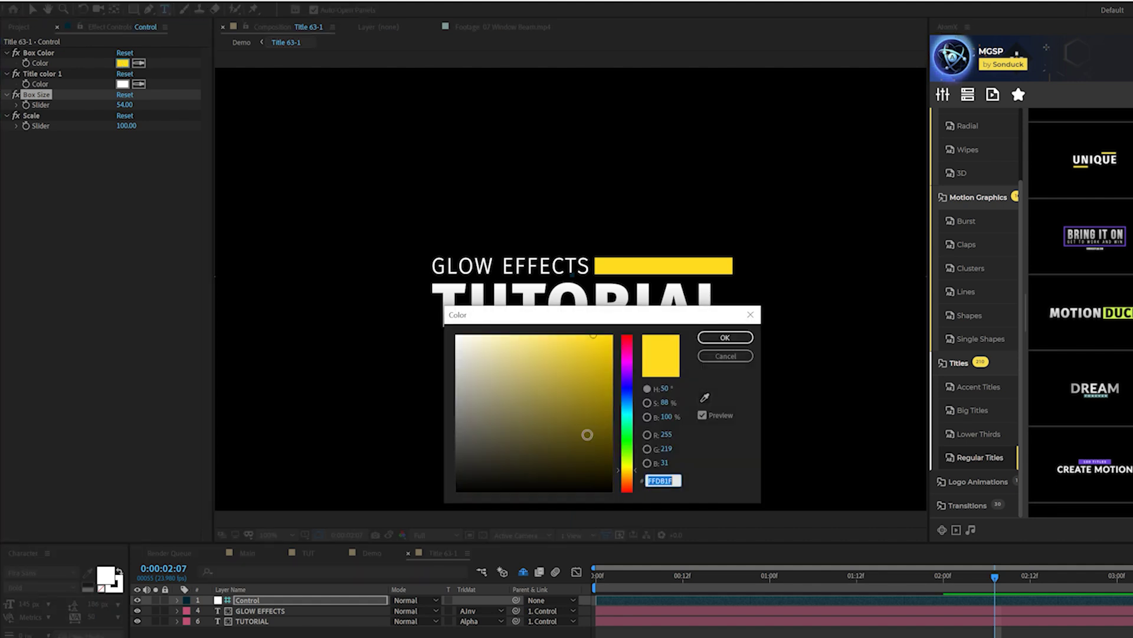
mouse_move(588, 388)
left_mouse_down()
mouse_move(554, 392)
mouse_move(557, 335)
left_mouse_up()
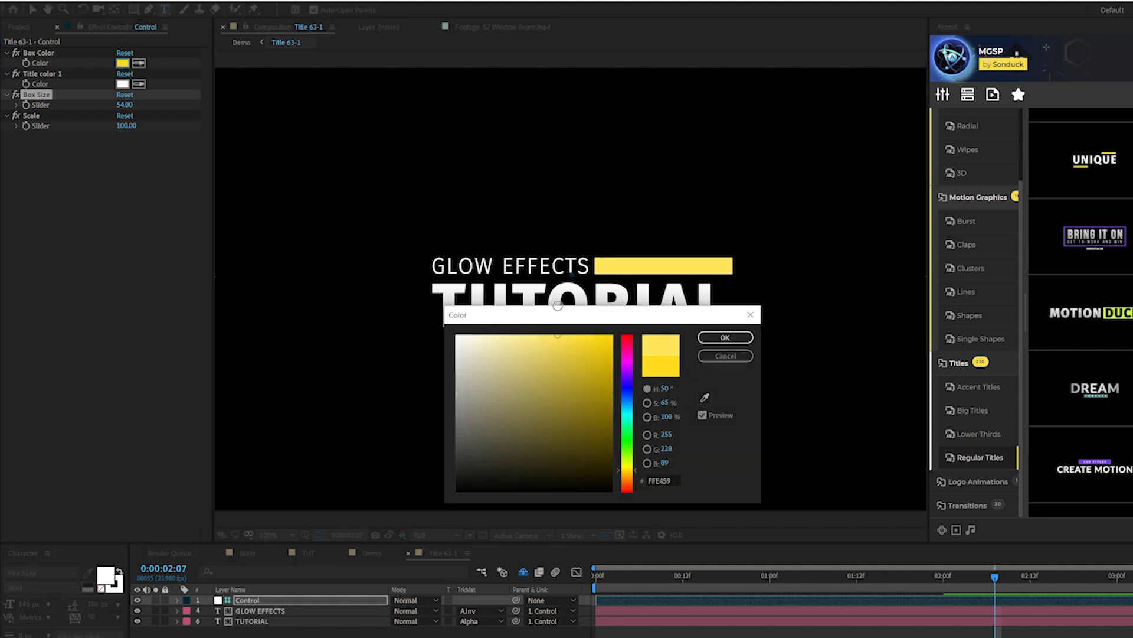
left_click(720, 357)
left_click(970, 268)
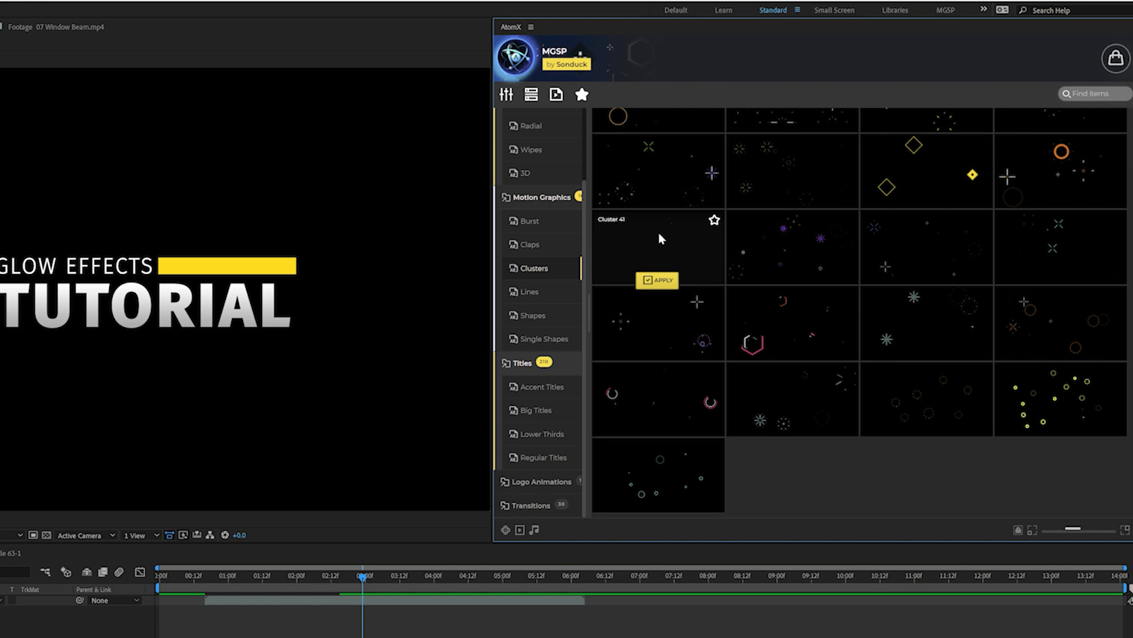
- Add Cluster 41 diamond shapes starting at 0:00 and preview them around the title
left_click(663, 281)
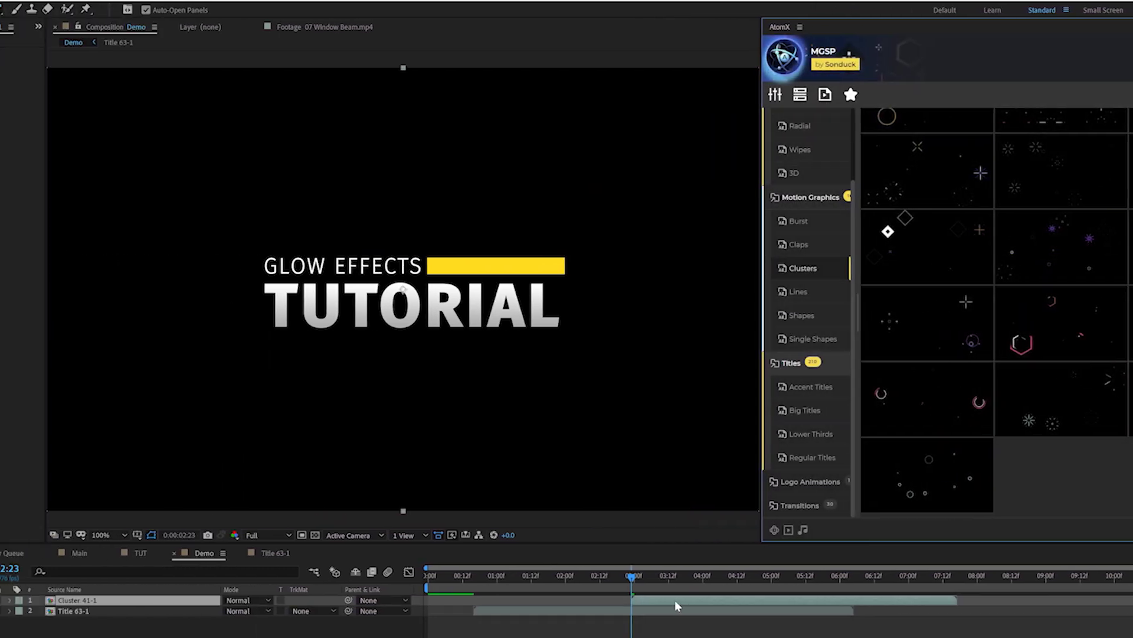
left_click_drag(675, 606, 474, 605)
key("space")
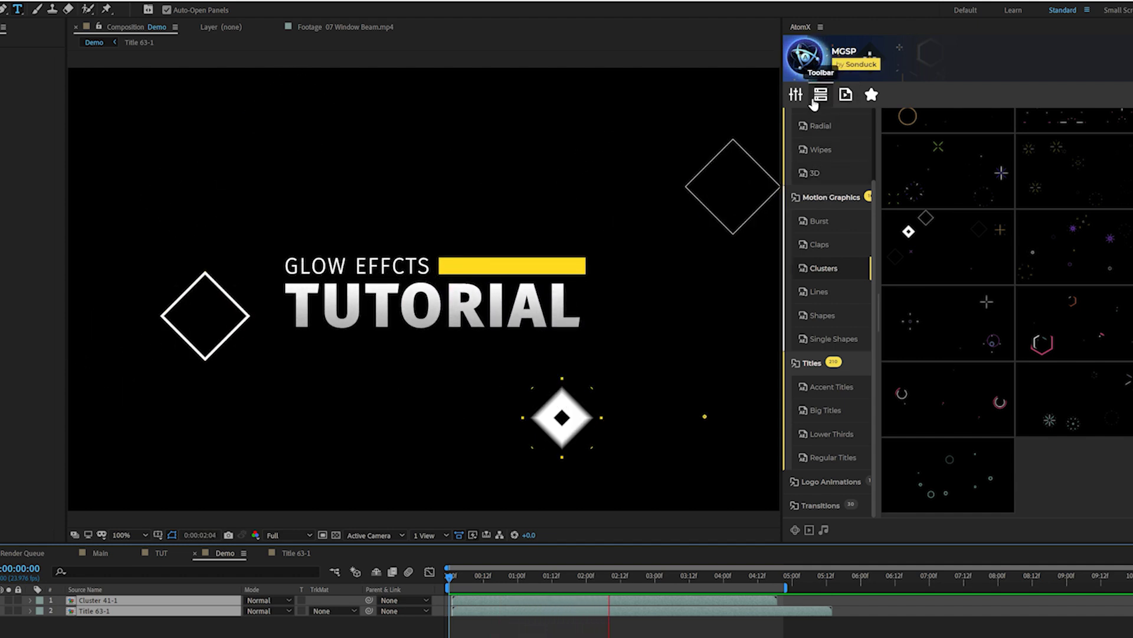
- Switch the AtomX package to the Modern Titles Pack
left_click(813, 61)
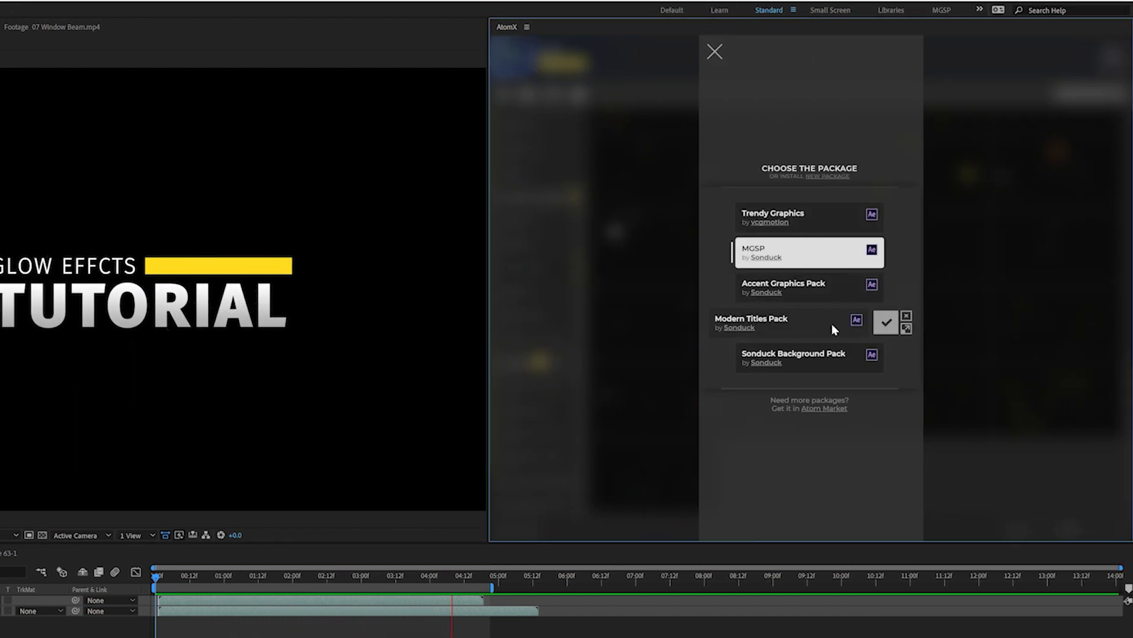
left_click(845, 321)
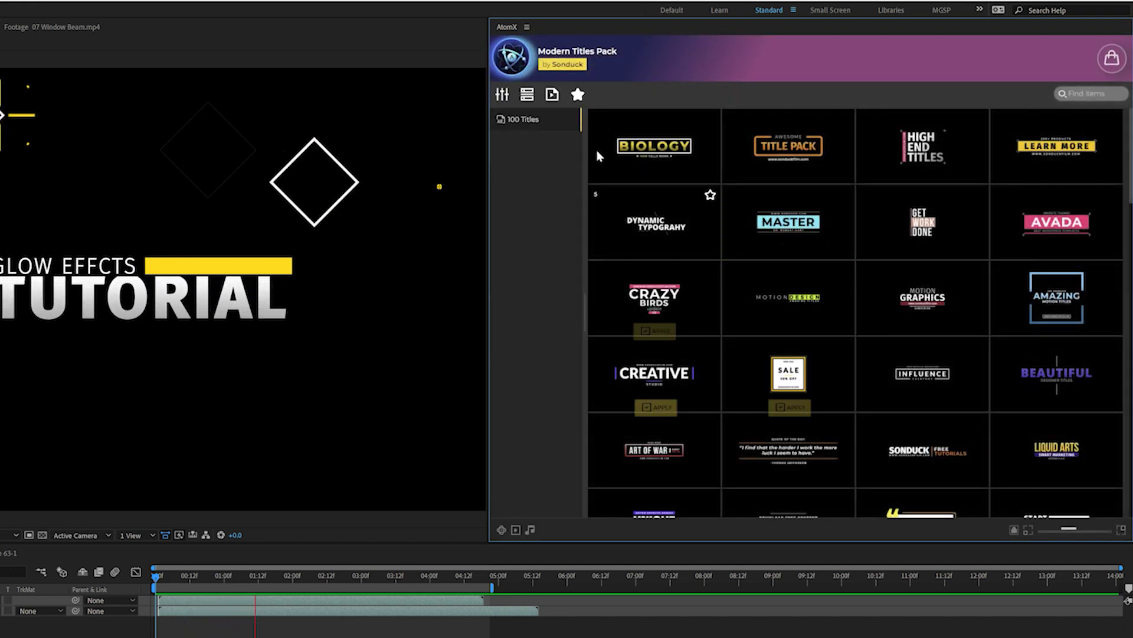
left_click(511, 57)
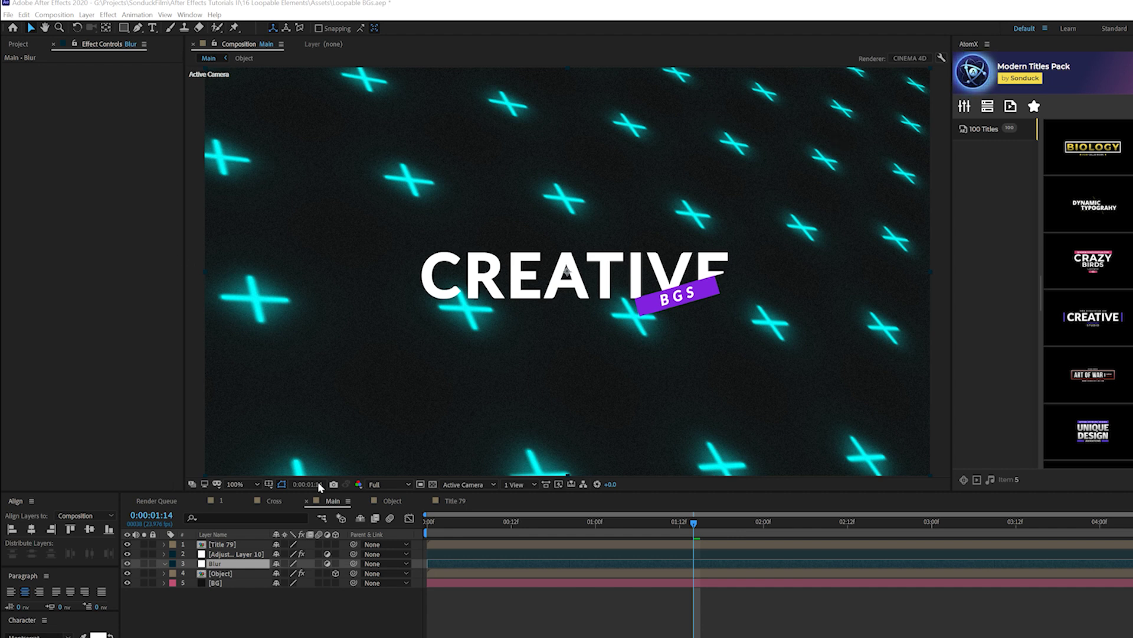
- Apply Camera Lens Blur to the Blur layer with a Blur Radius of 11
left_click(108, 14)
mouse_move(153, 89)
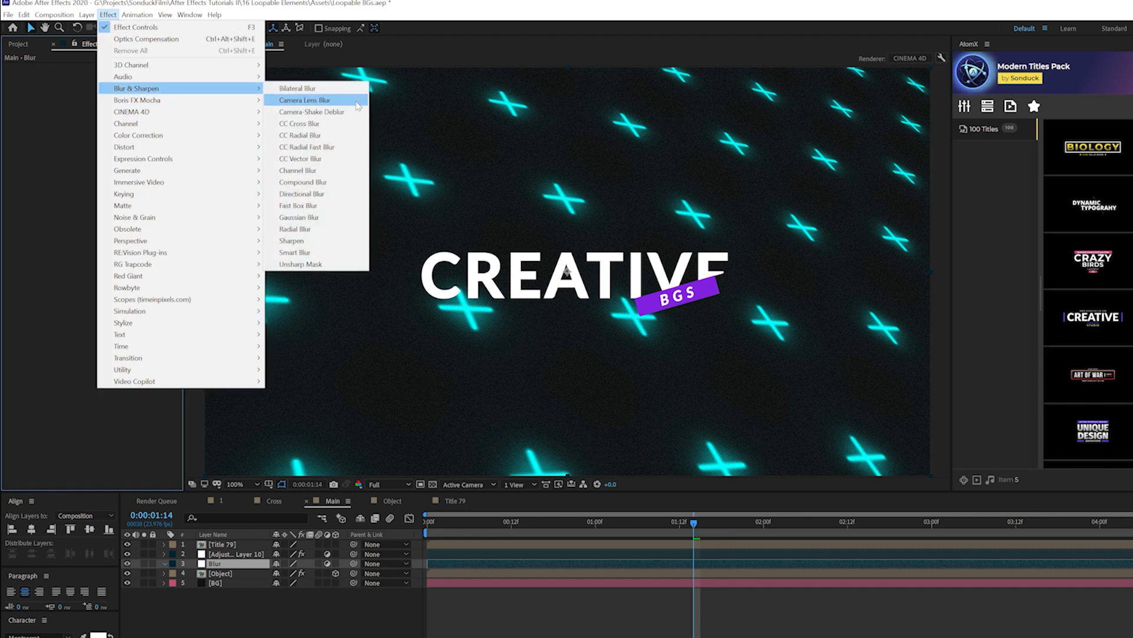
left_click(323, 102)
left_click(108, 77)
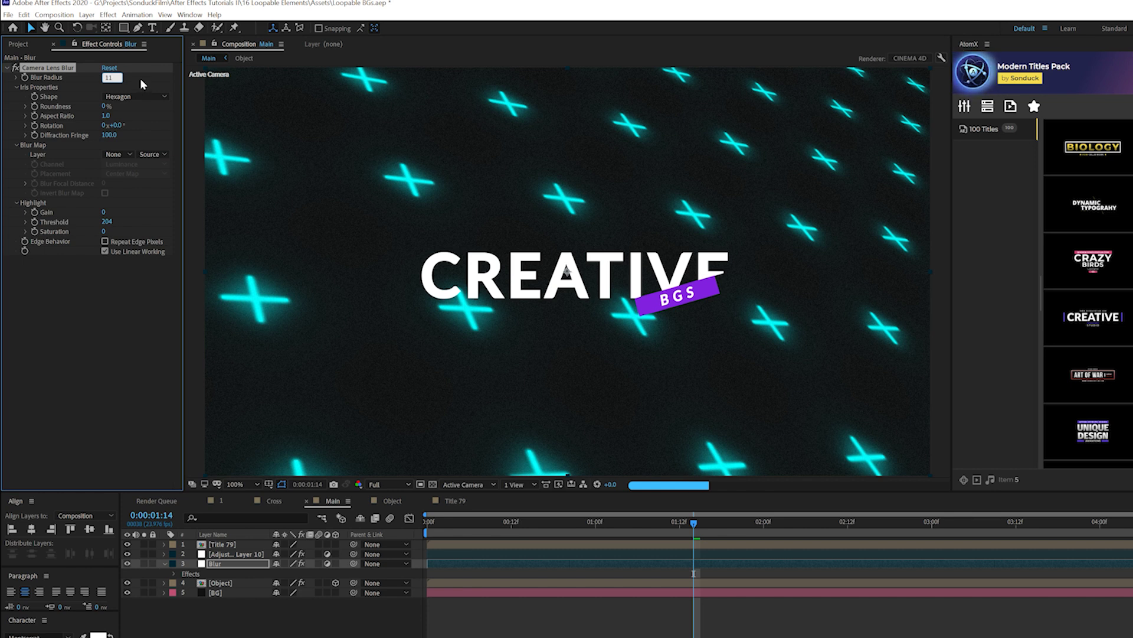
type("11")
key("Return")
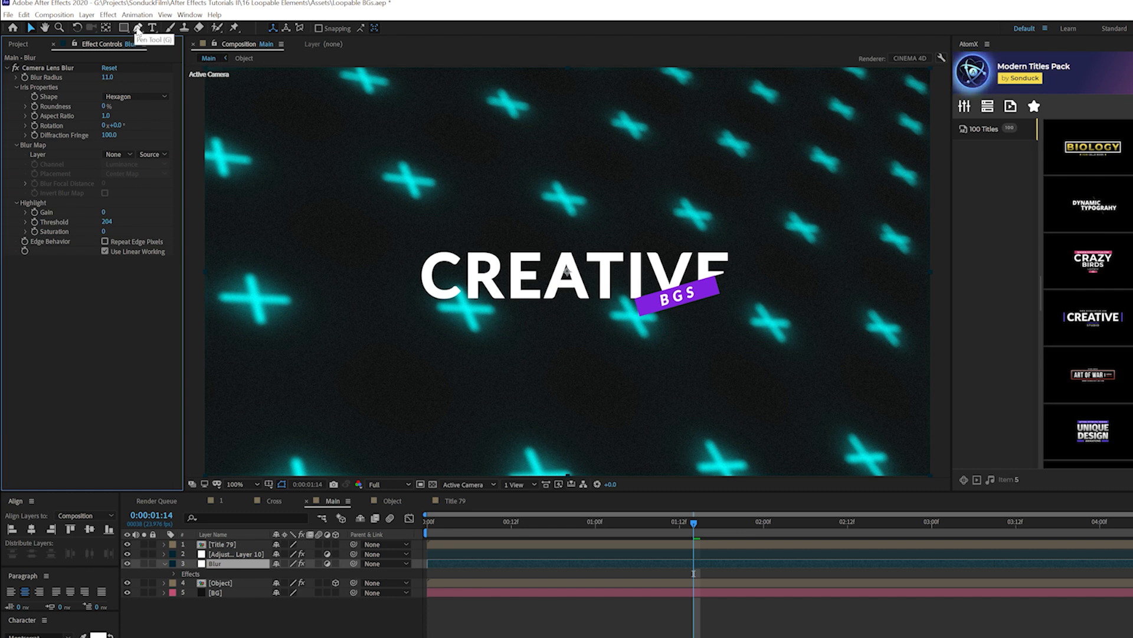
- Draw a four-point Pen mask around the CREATIVE title
left_click(138, 28)
key("comma")
left_click(370, 241)
left_click(785, 238)
left_click_drag(794, 312, 853, 307)
key("ctrl+z")
left_click(363, 315)
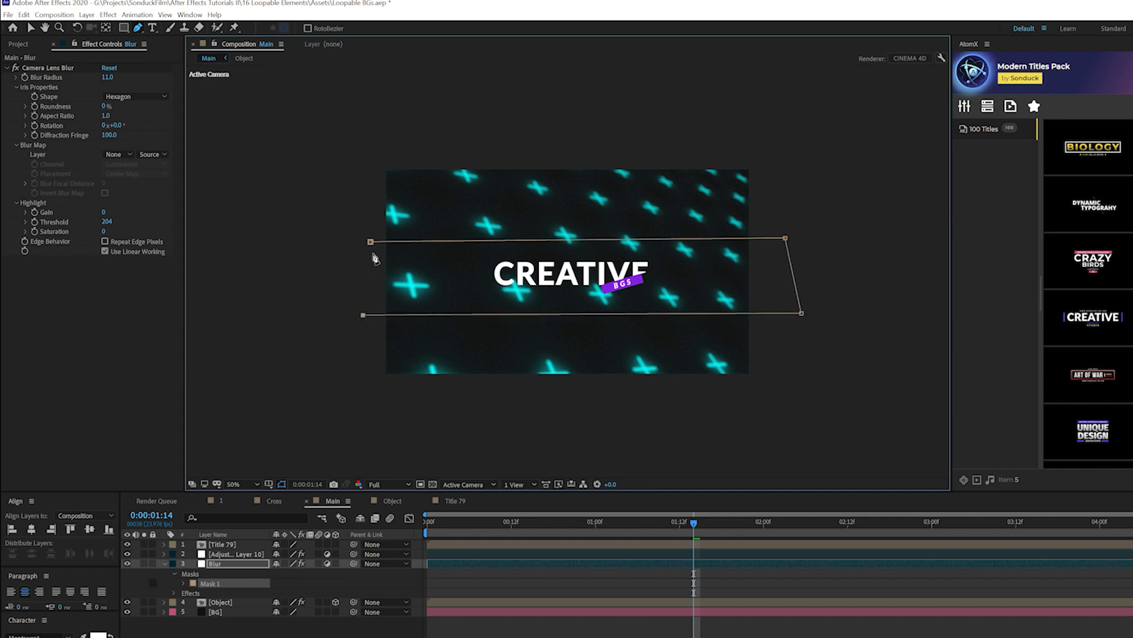
left_click(370, 241)
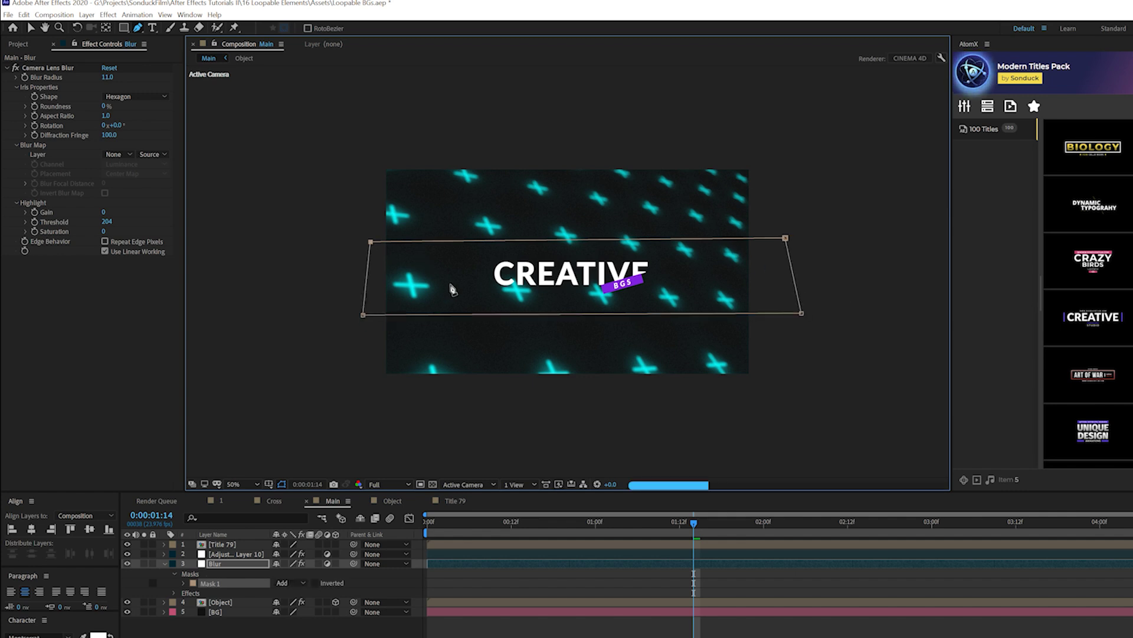
- Set the mask to Subtract with a Mask Feather of 200
left_click(286, 582)
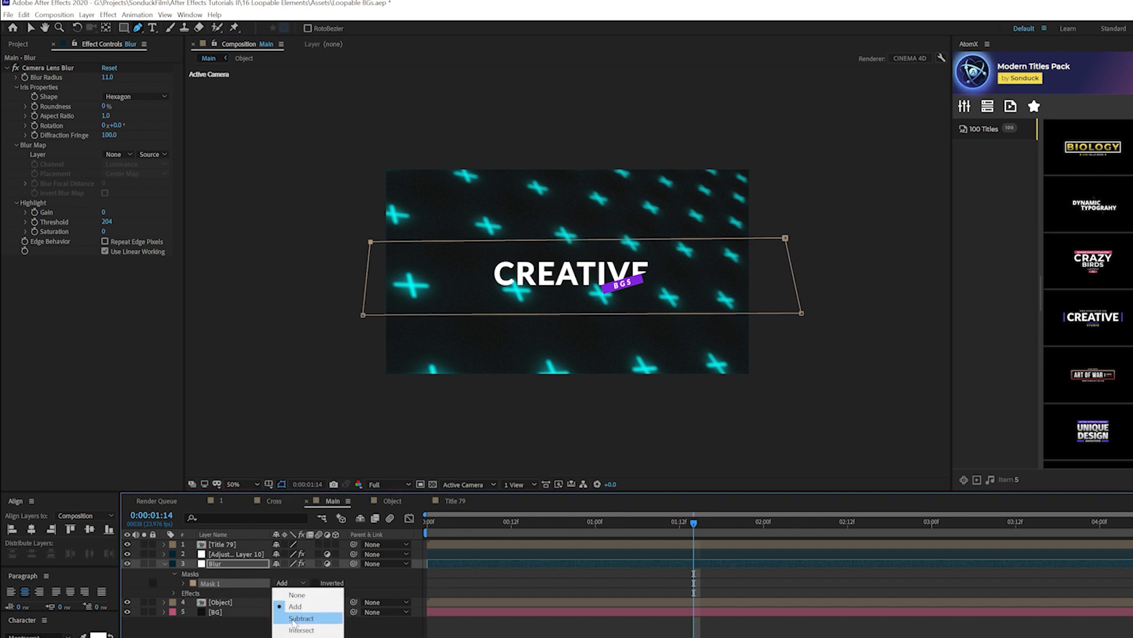
left_click(299, 617)
key("f")
left_click(287, 582)
type("200")
key("Return")
key("F2")
key("slash")
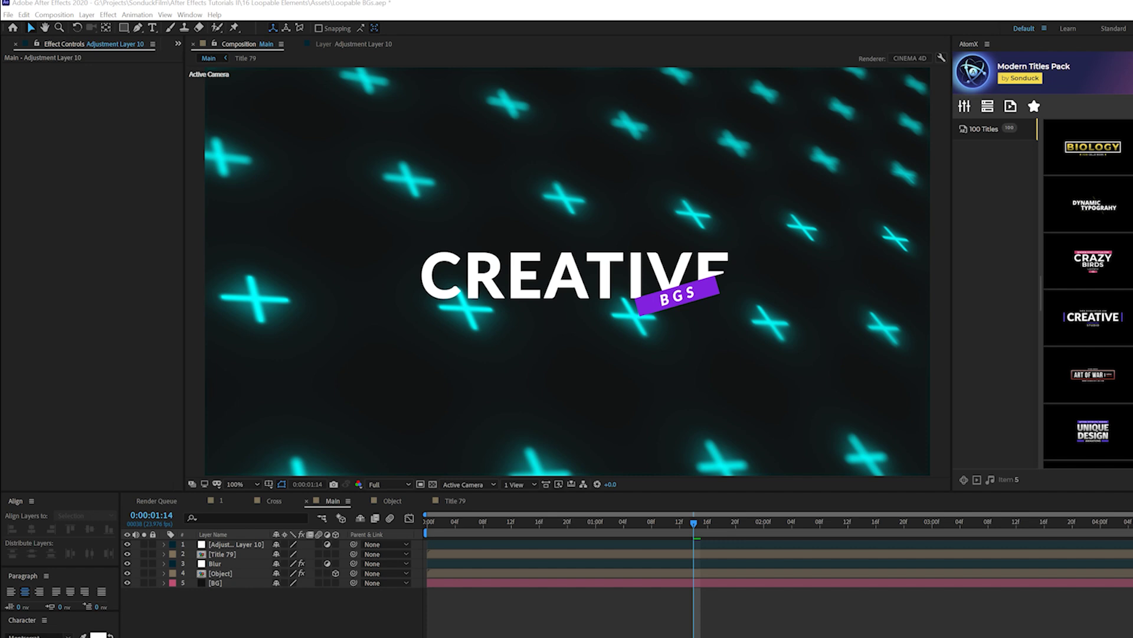
- Add Noise to Adjustment Layer 10 at 10% with Use Color Noise turned off
left_click(255, 545)
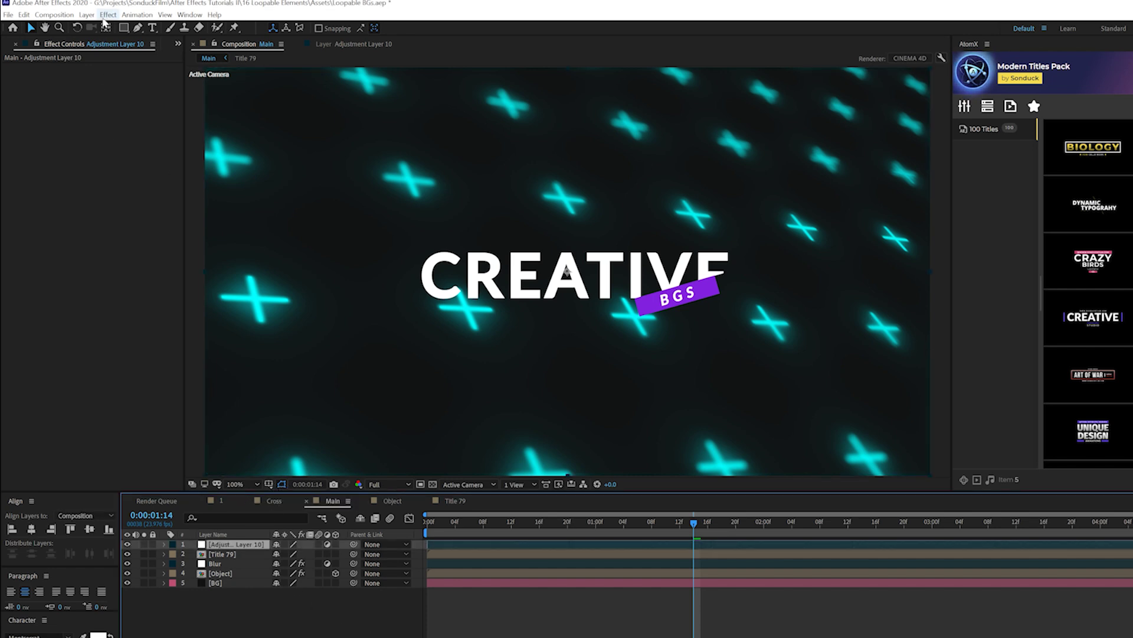
left_click(108, 14)
mouse_move(177, 217)
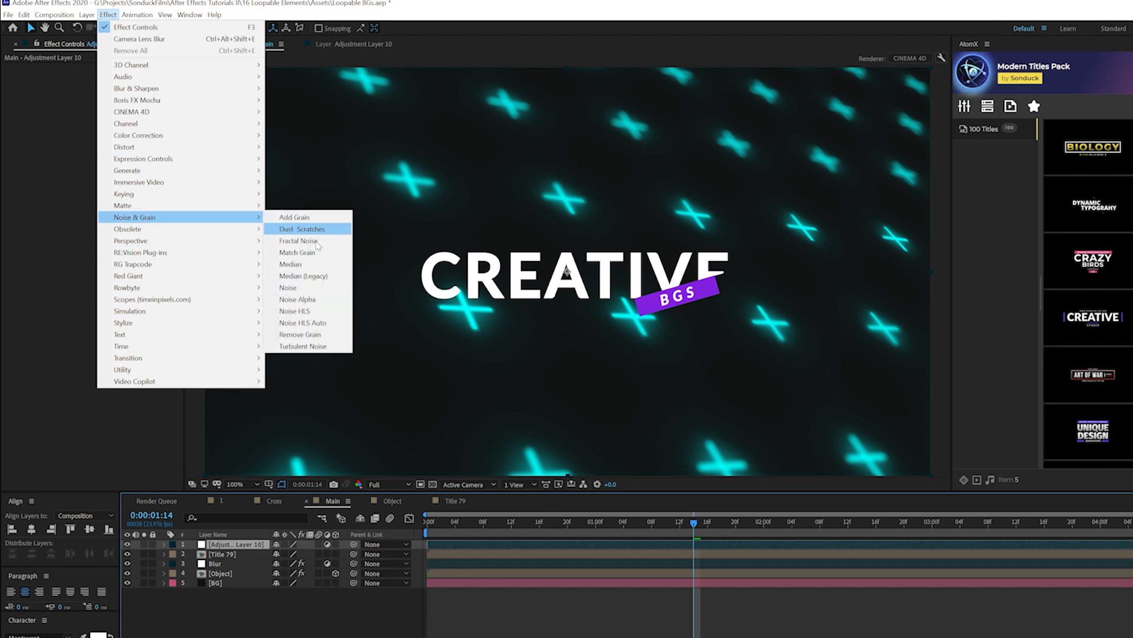
left_click(288, 288)
left_click(104, 77)
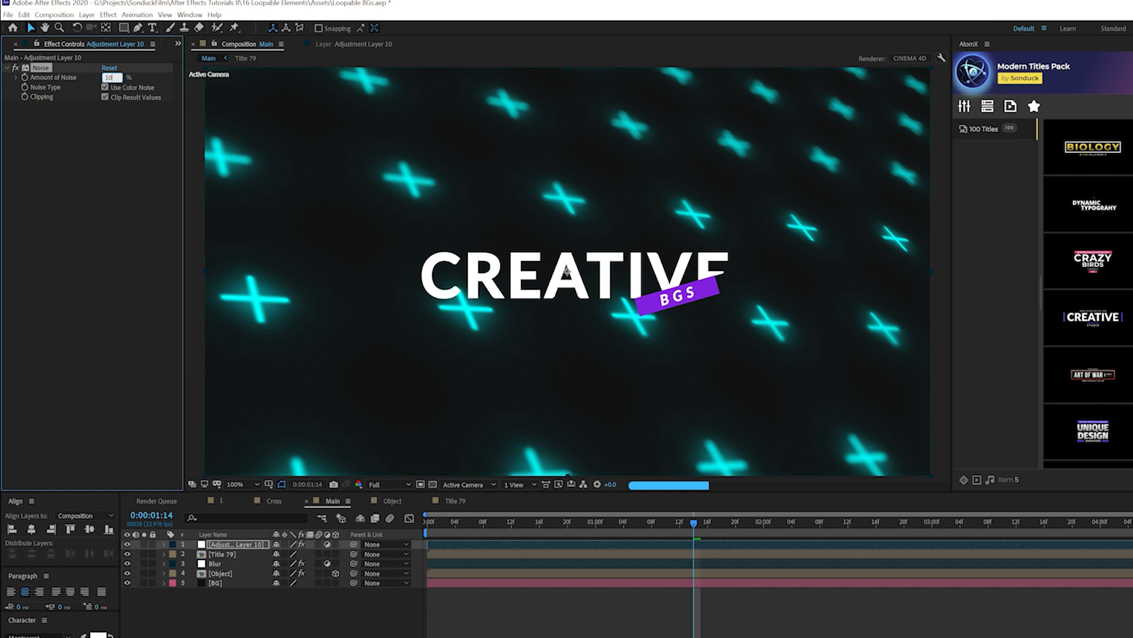
left_click(112, 173)
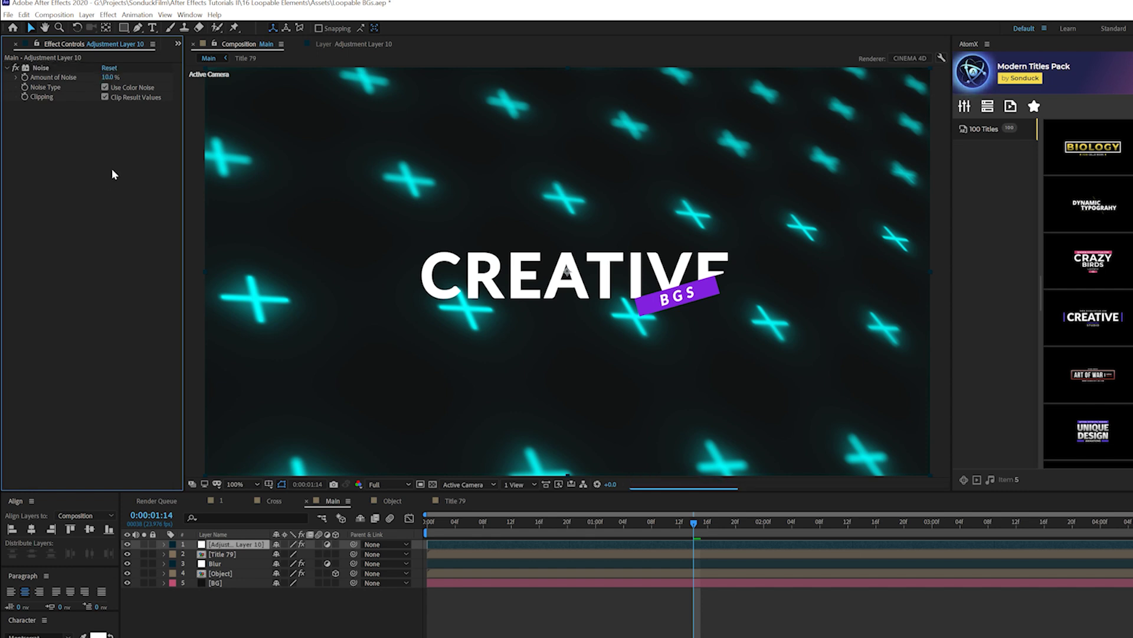
left_click(104, 87)
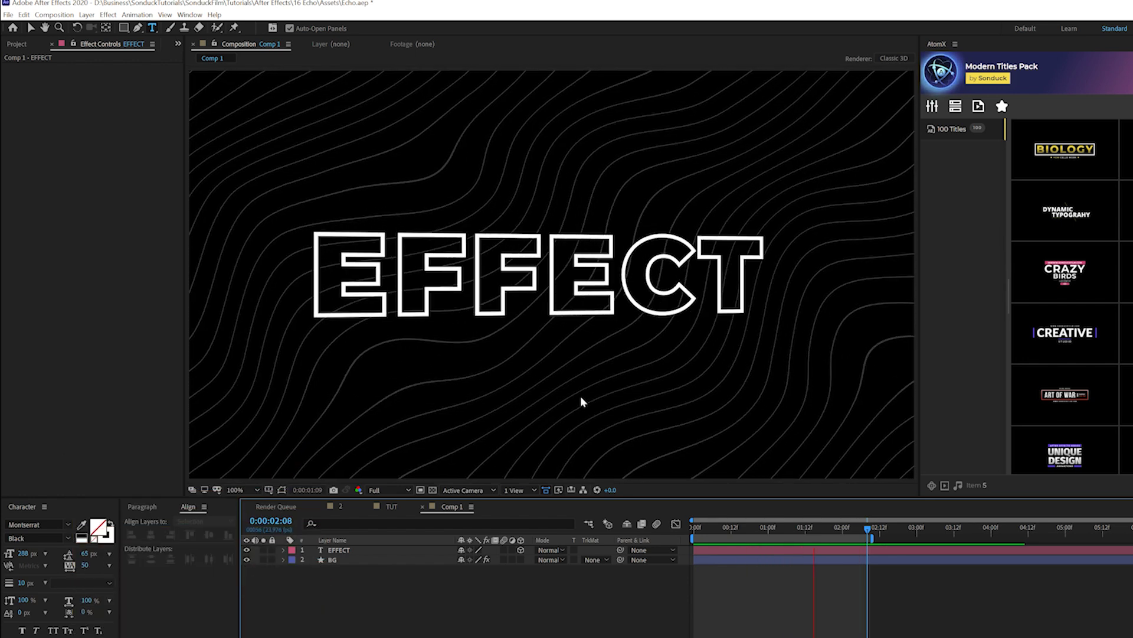
- Apply the Echo effect to the EFFECT text layer
left_click(324, 551)
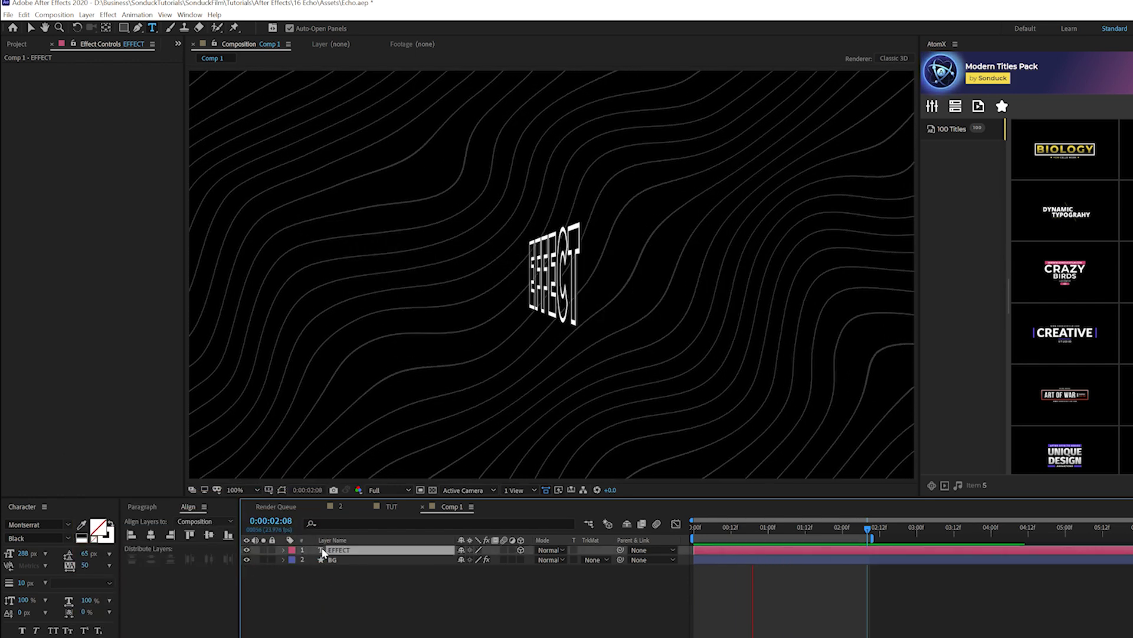
left_click_drag(705, 533, 737, 536)
left_click(106, 16)
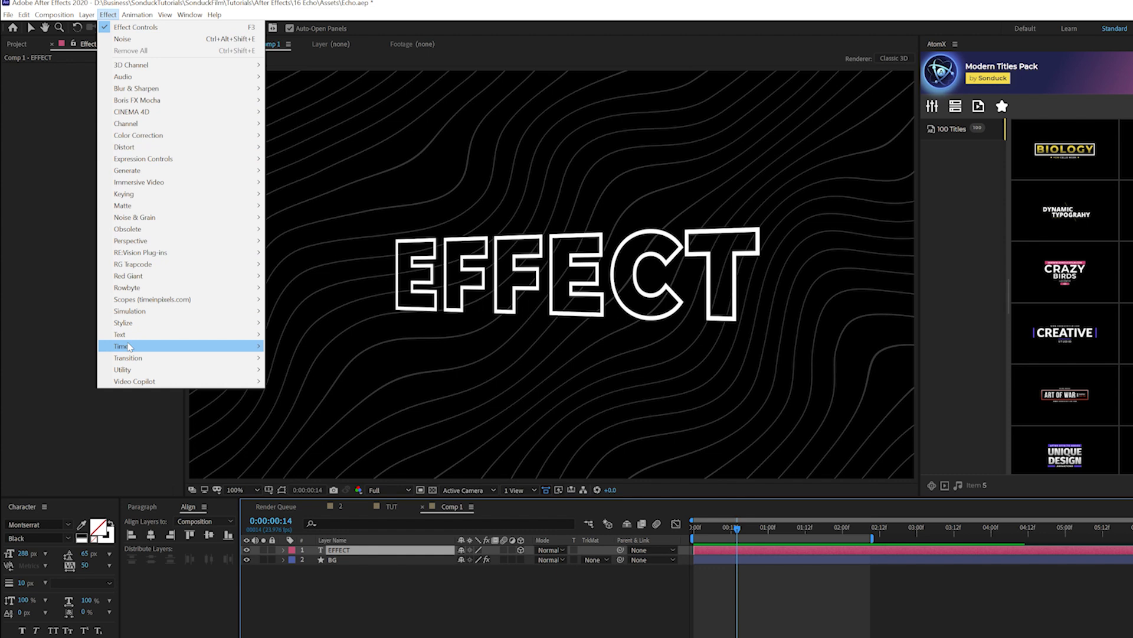
mouse_move(129, 347)
left_click(295, 369)
key("v")
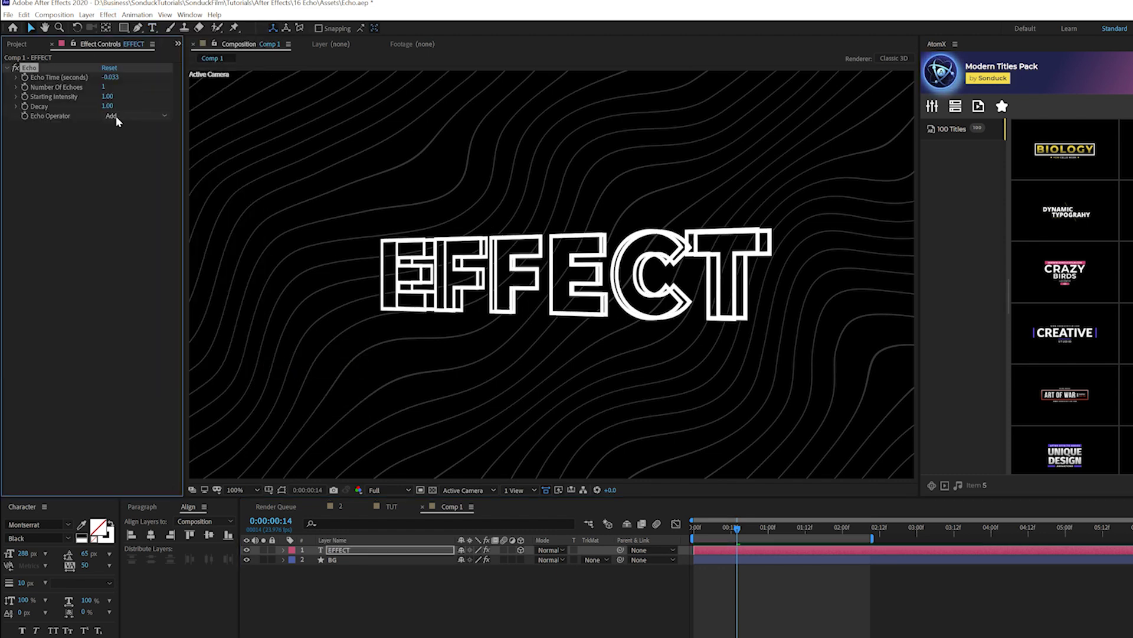
- Set Echo to 9 echoes with echo time about -0.023 seconds, then preview
left_click(104, 87)
key("Return")
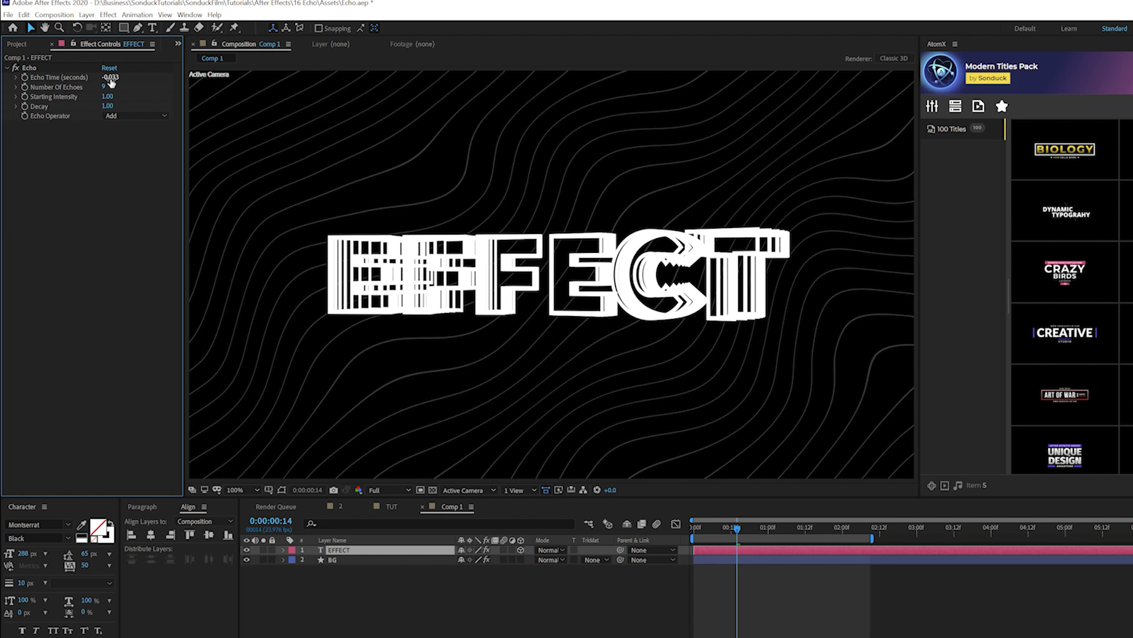
left_click_drag(112, 78, 110, 78)
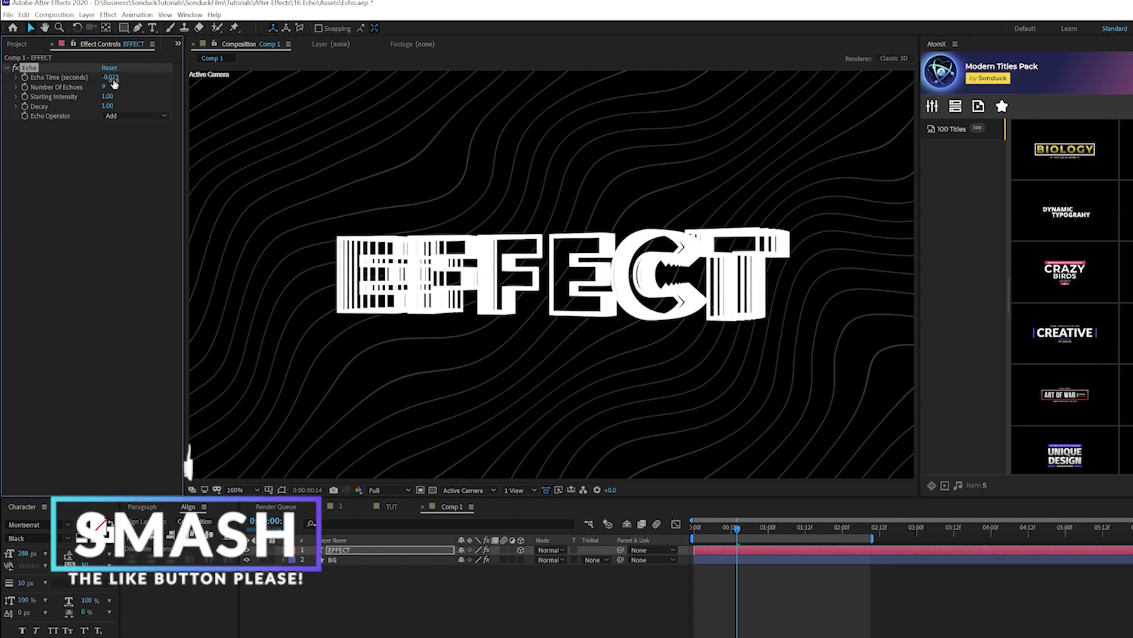
key("space")
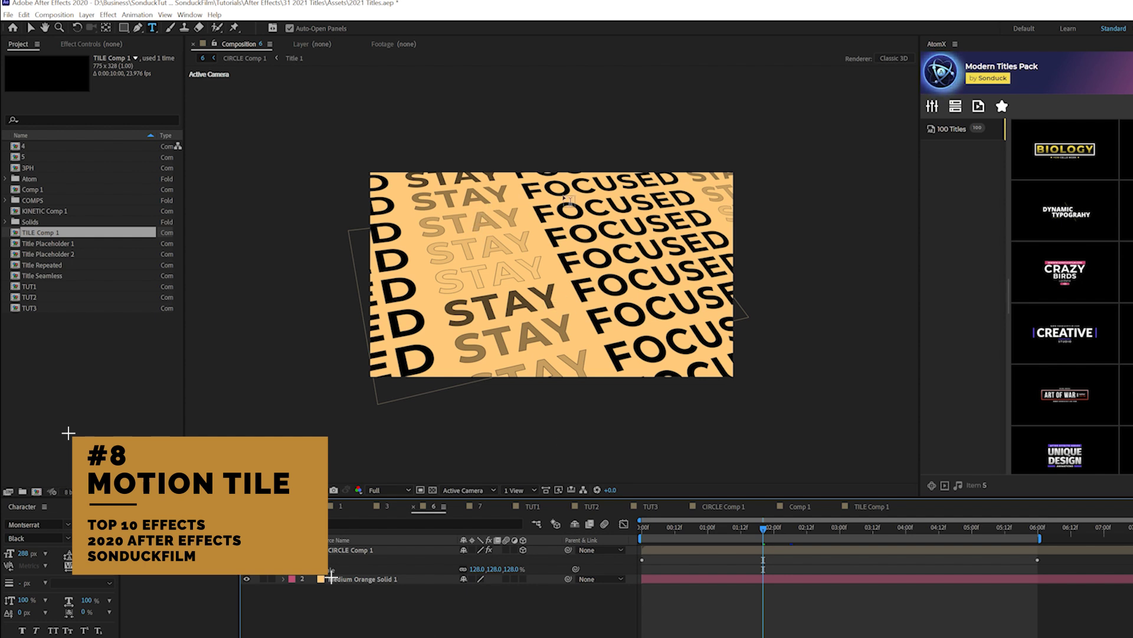
- Check the text layer inside TILE Comp 1, then return to the orange Comp 1
left_click(31, 28)
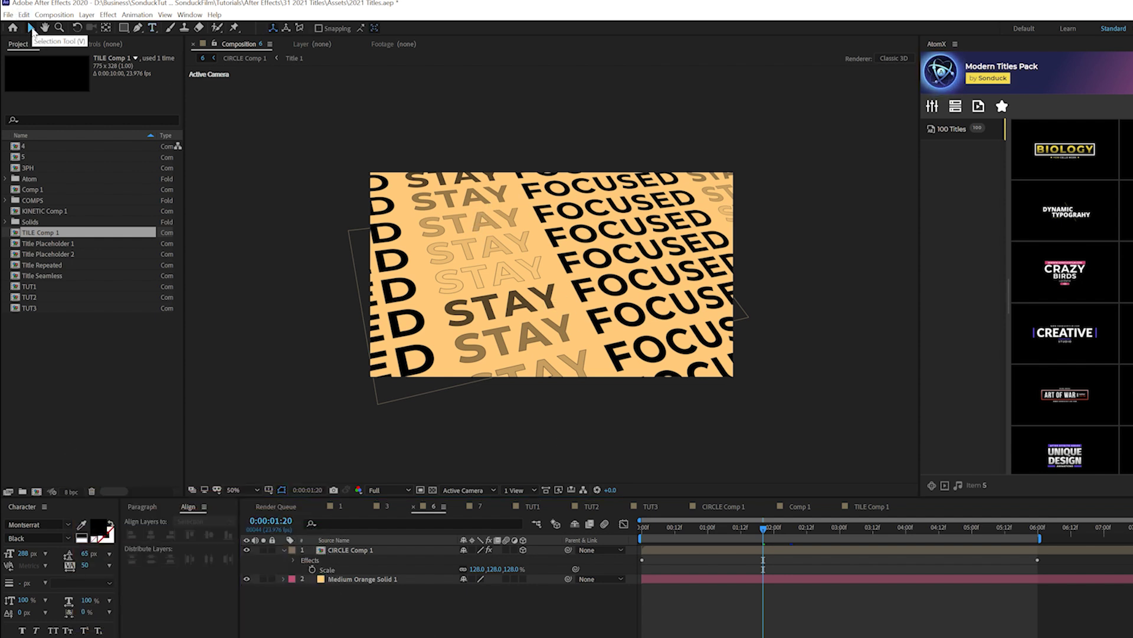
left_click(801, 510)
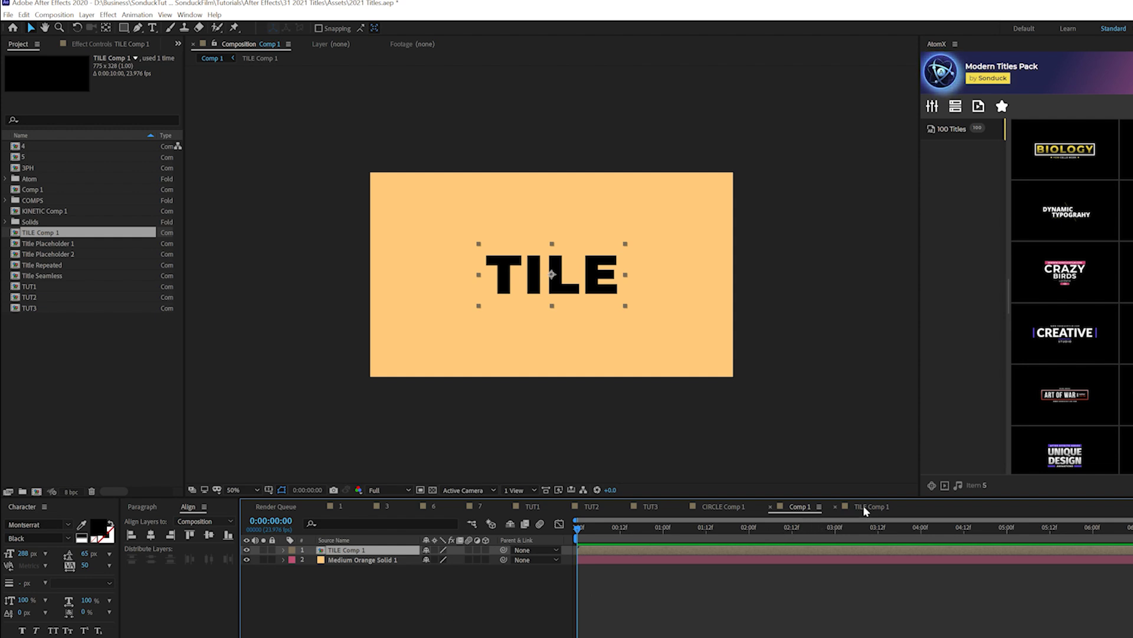
left_click(866, 507)
left_click(804, 506)
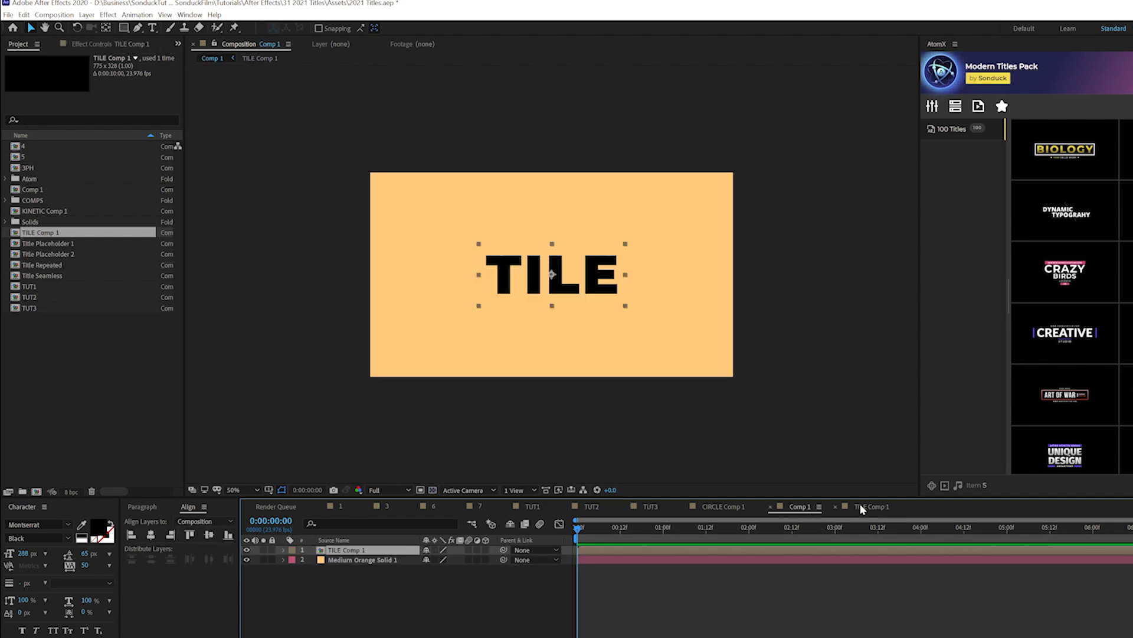
left_click(859, 507)
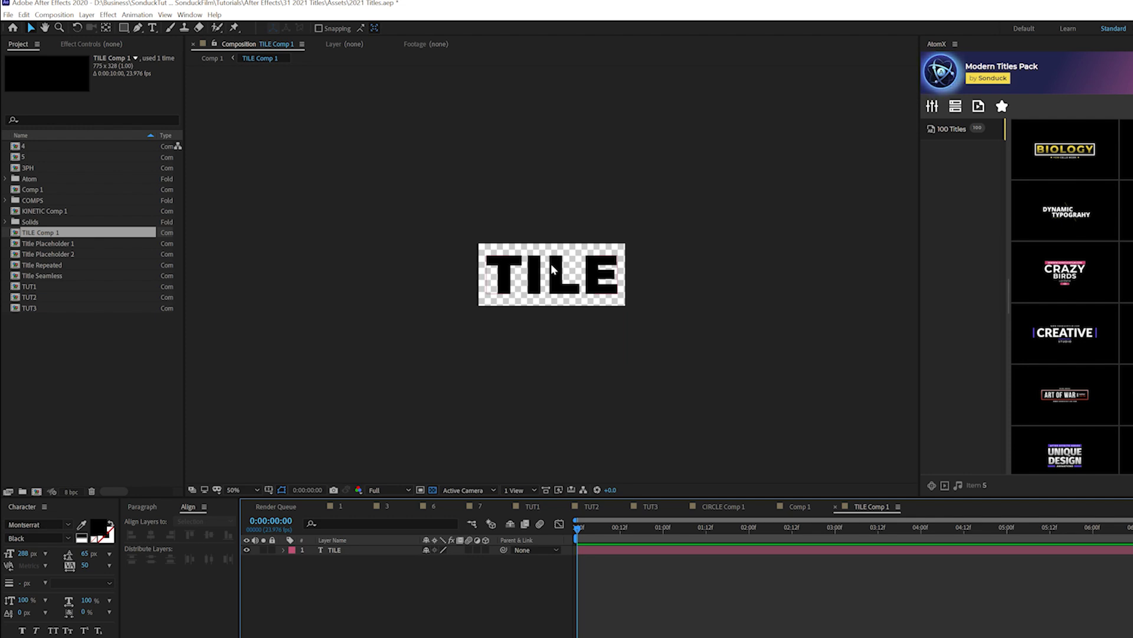
scroll(552, 269, "up", 2)
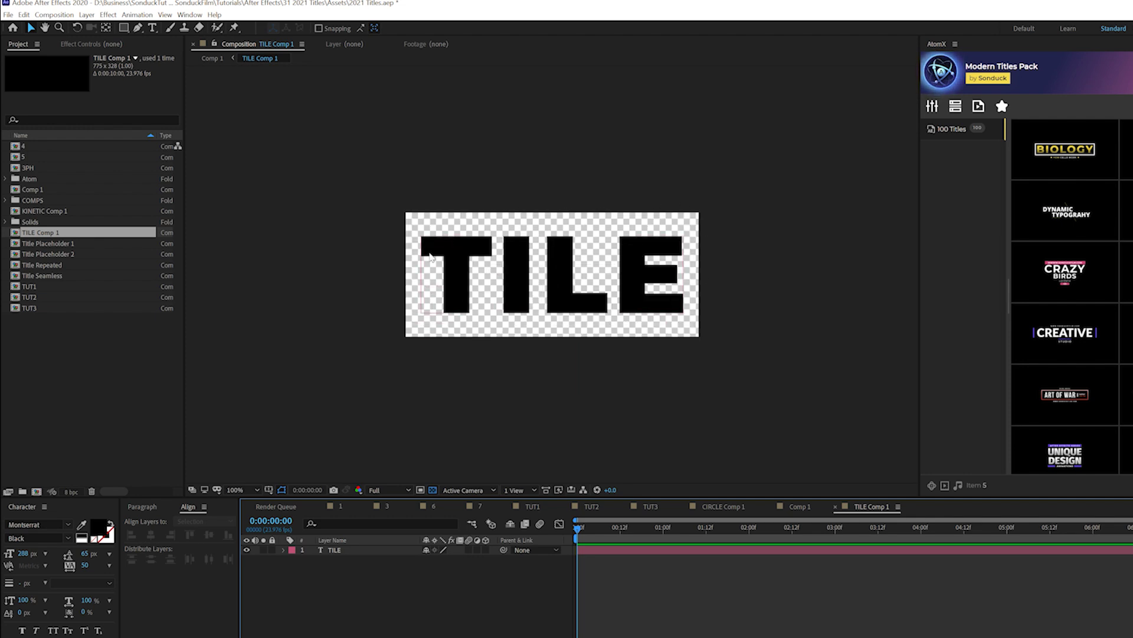
left_click(800, 507)
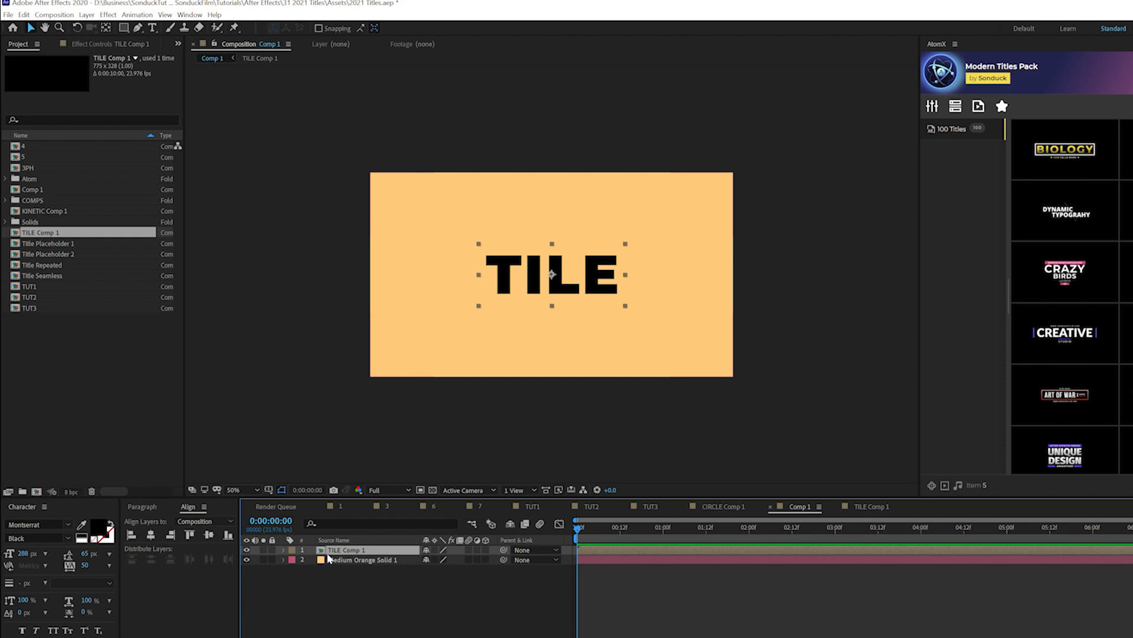
- Apply Motion Tile to TILE Comp 1 with output width 1530 and height 1500
left_click(108, 15)
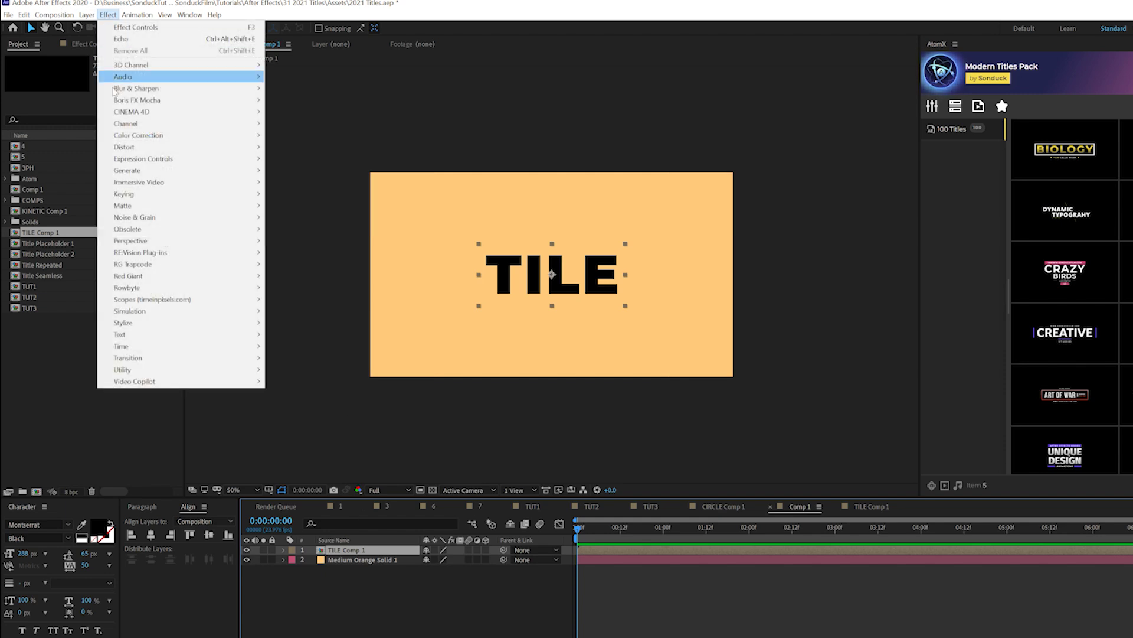
mouse_move(177, 322)
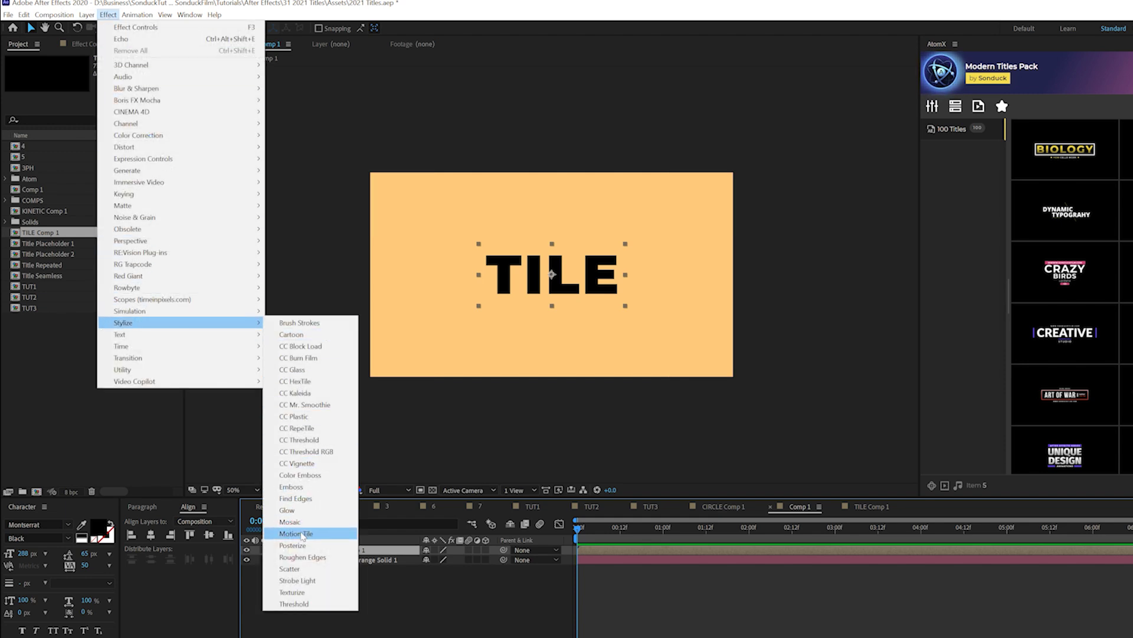
left_click(296, 533)
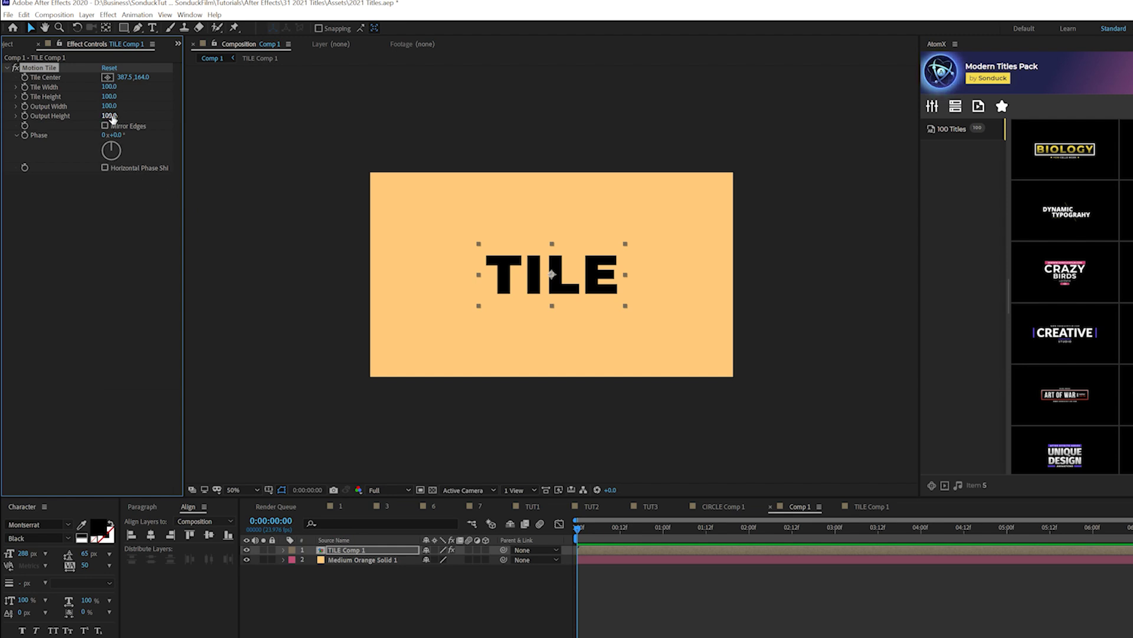
left_click_drag(140, 110, 194, 113)
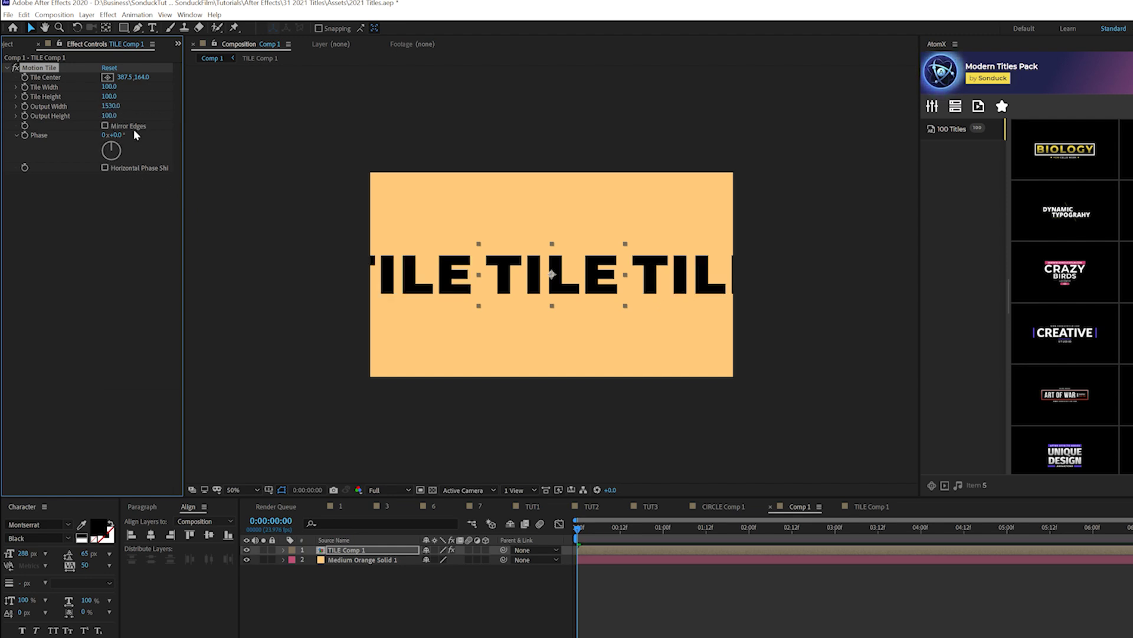
left_click_drag(109, 116, 202, 132)
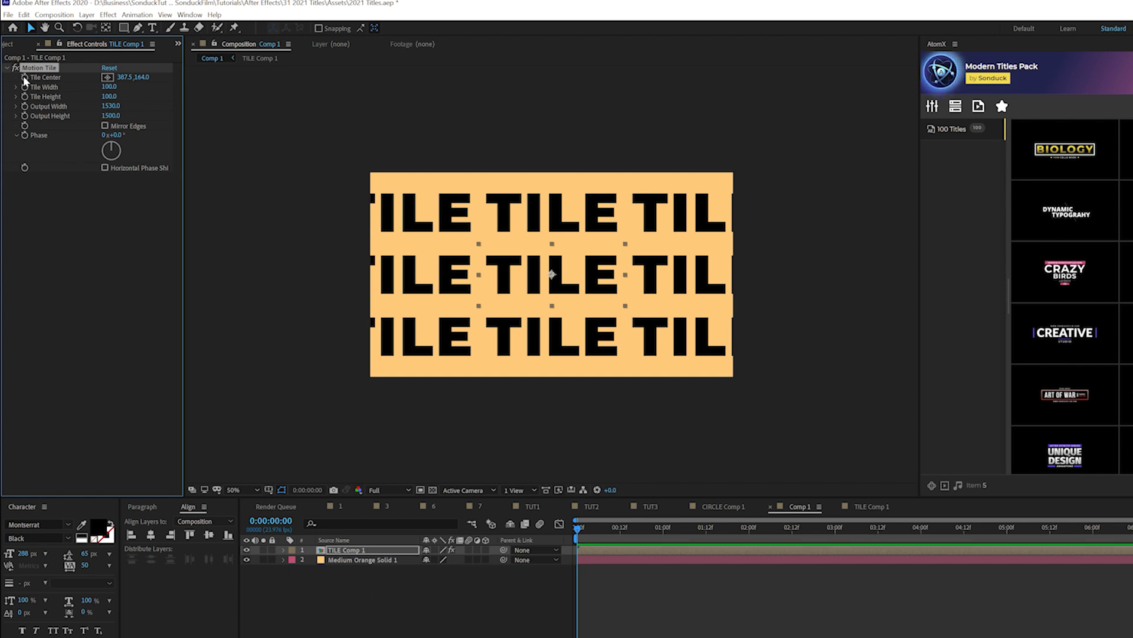
- Keyframe Tile Center to 260.5, -25.0 so the rows drift upward, then preview
left_click_drag(677, 528, 886, 529)
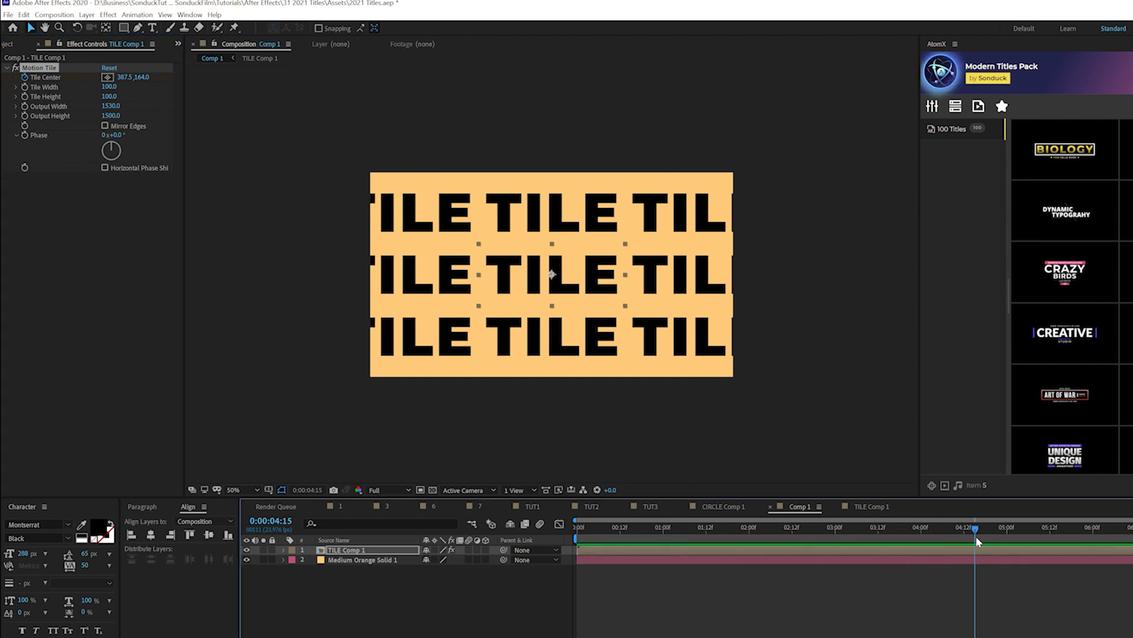
left_click_drag(142, 77, 47, 77)
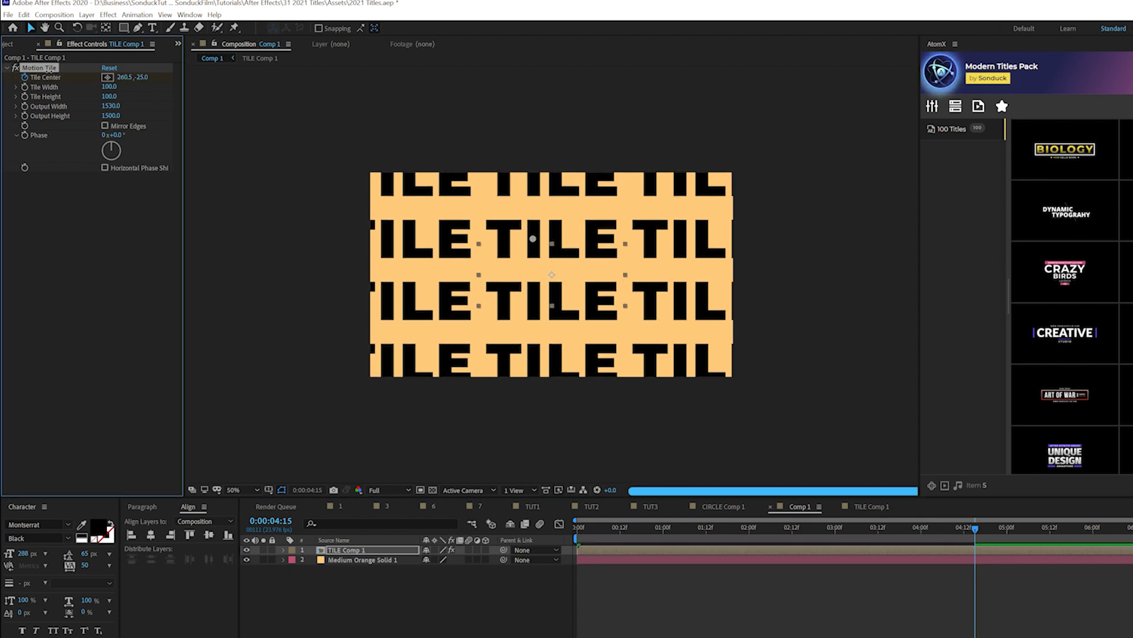
key("u")
key("space")
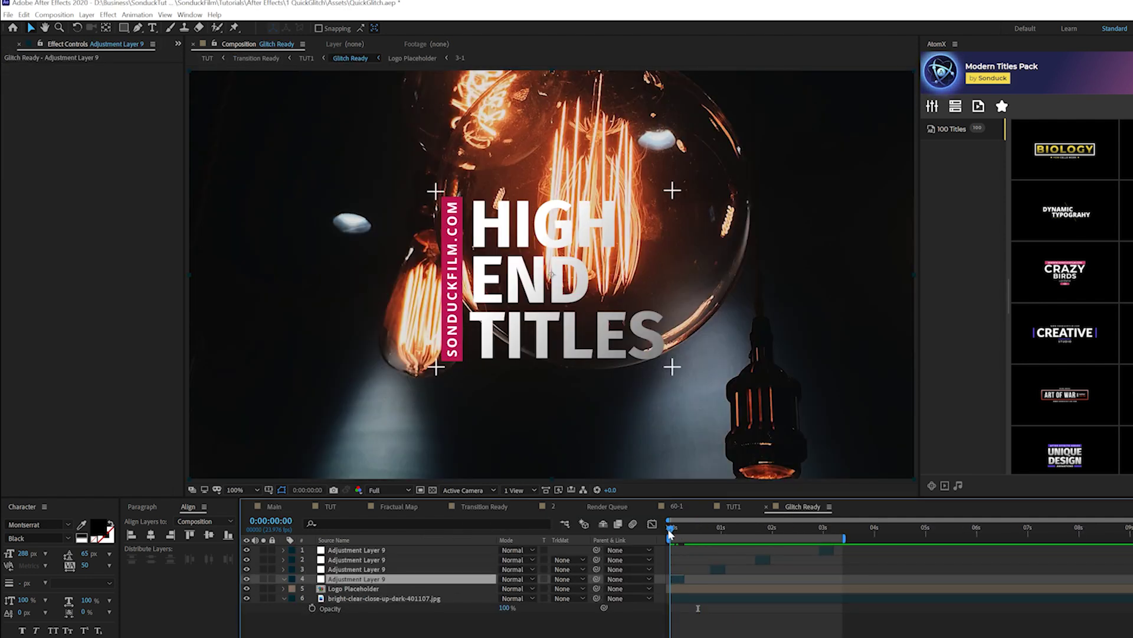
- Apply Wave Warp to Adjustment Layer 9: Noise type, width 7000, All Edges pinning, then preview
left_click(106, 14)
mouse_move(133, 147)
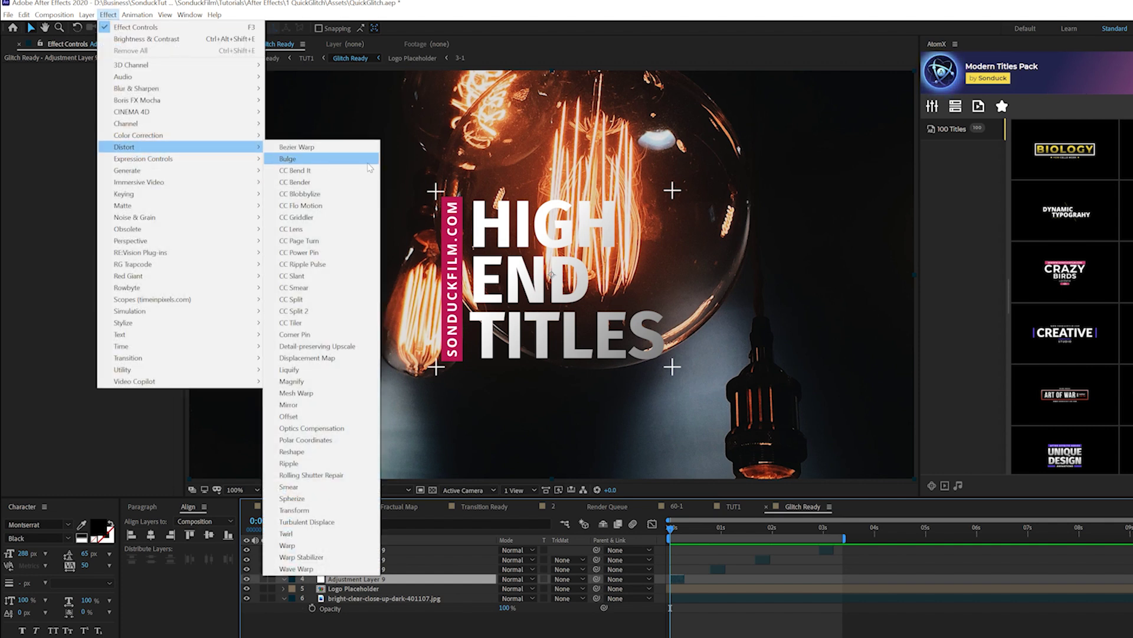
left_click(296, 569)
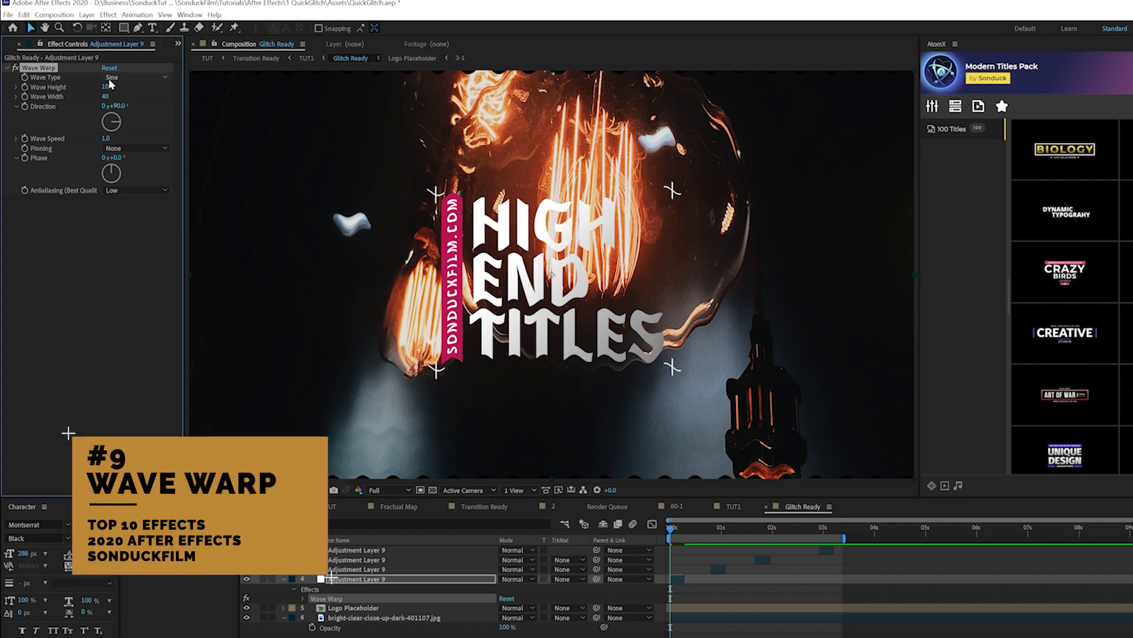
left_click(111, 79)
left_click(121, 174)
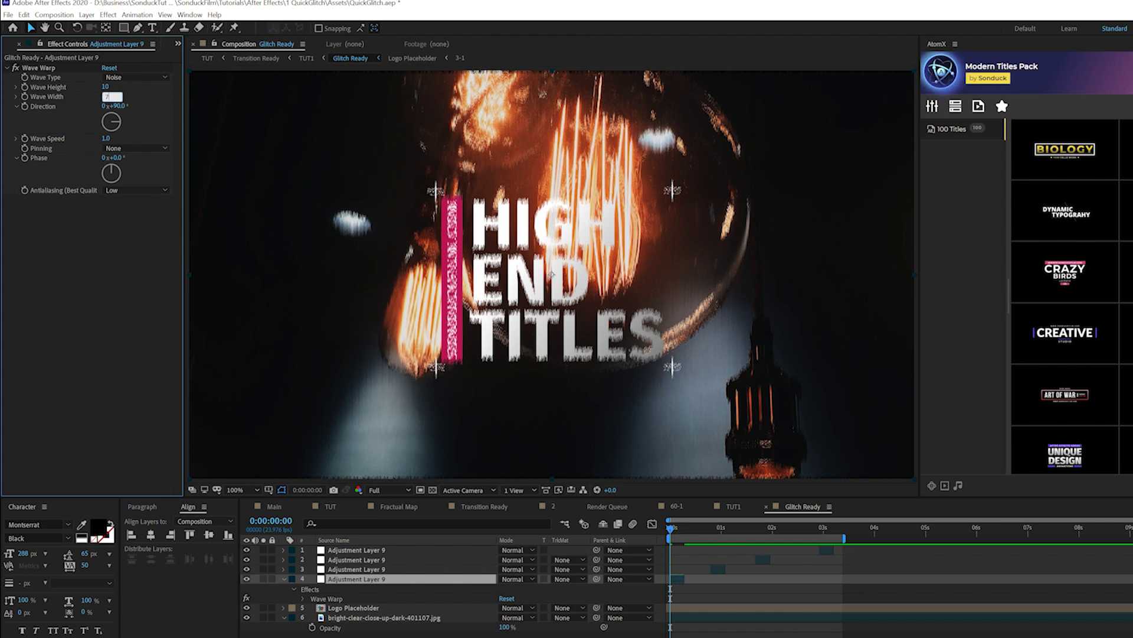
key("Return")
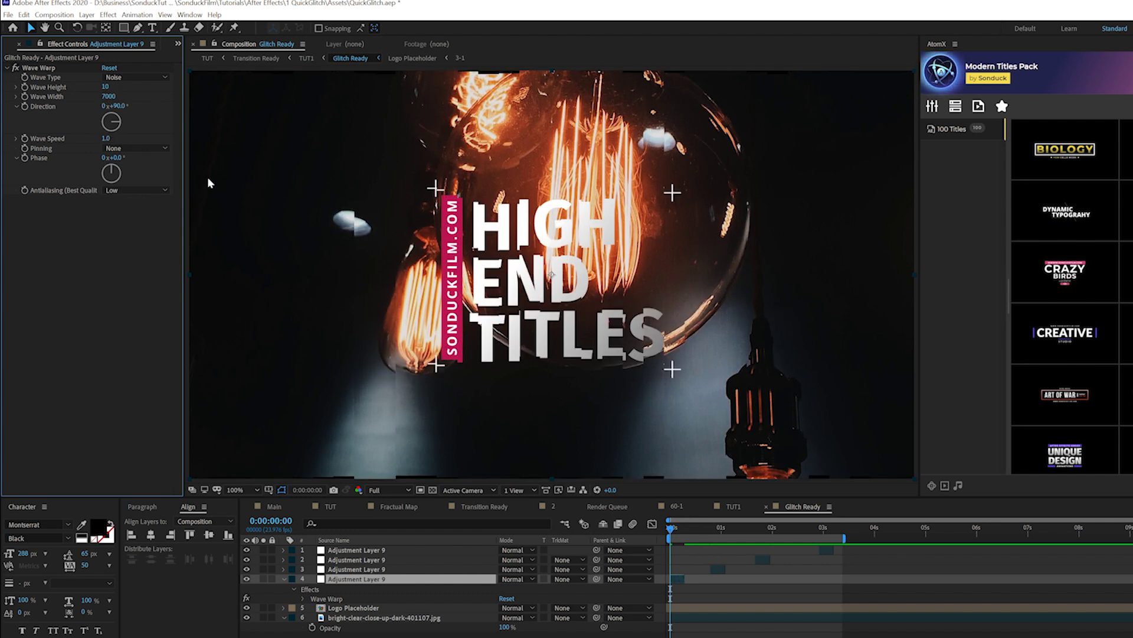
left_click(118, 149)
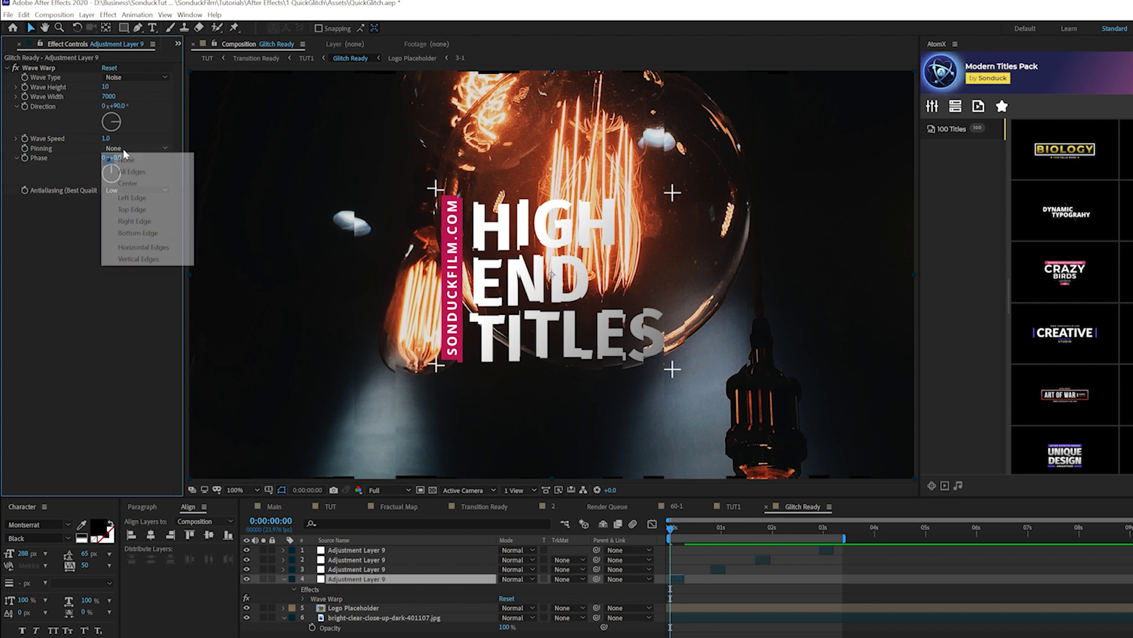
left_click(140, 177)
left_click(539, 291)
key("space")
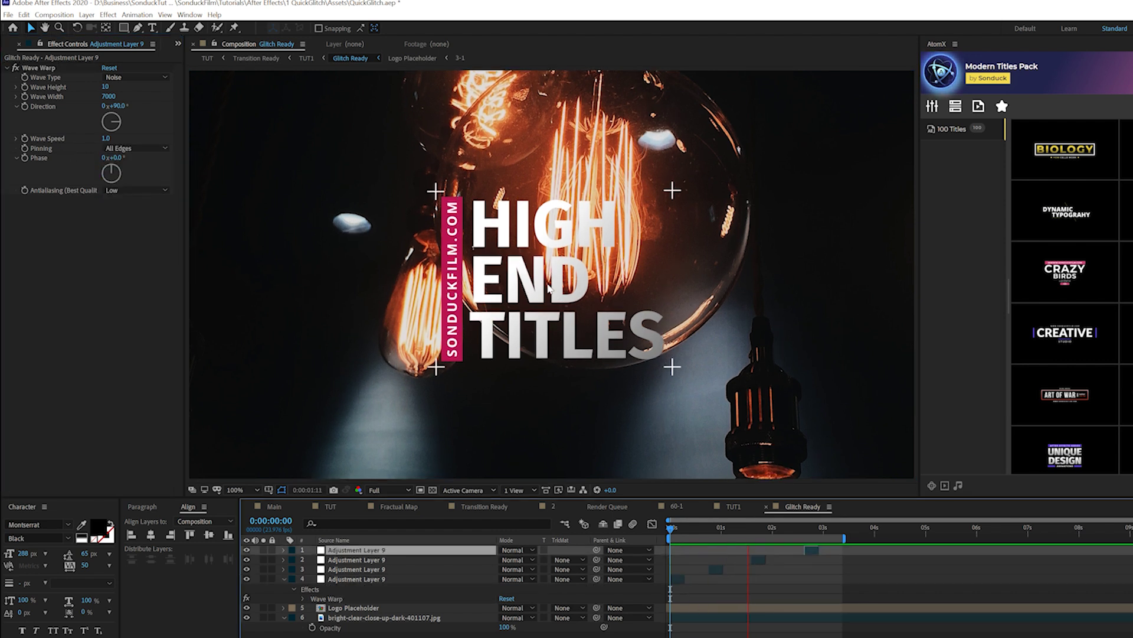